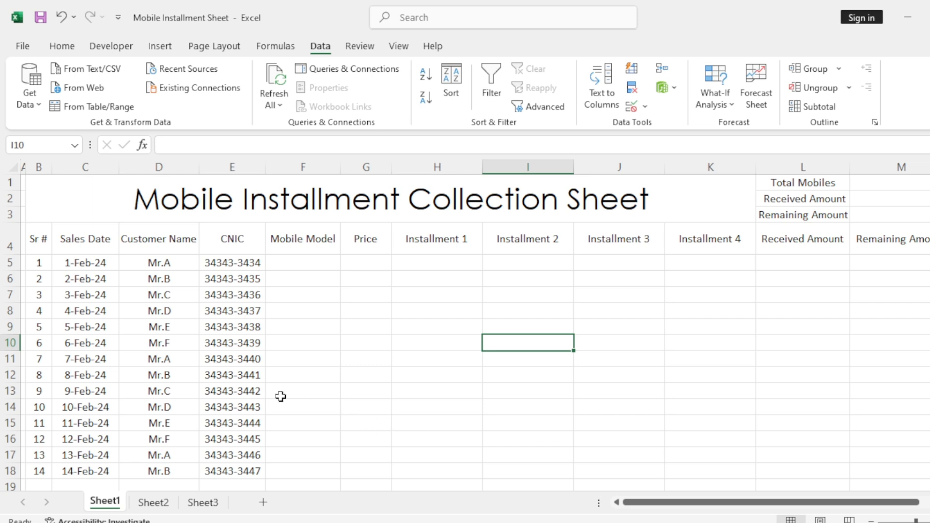
- Review the installment sheet's column headings from Sales Date to Status and the summary cells M1:M3
click(99, 245)
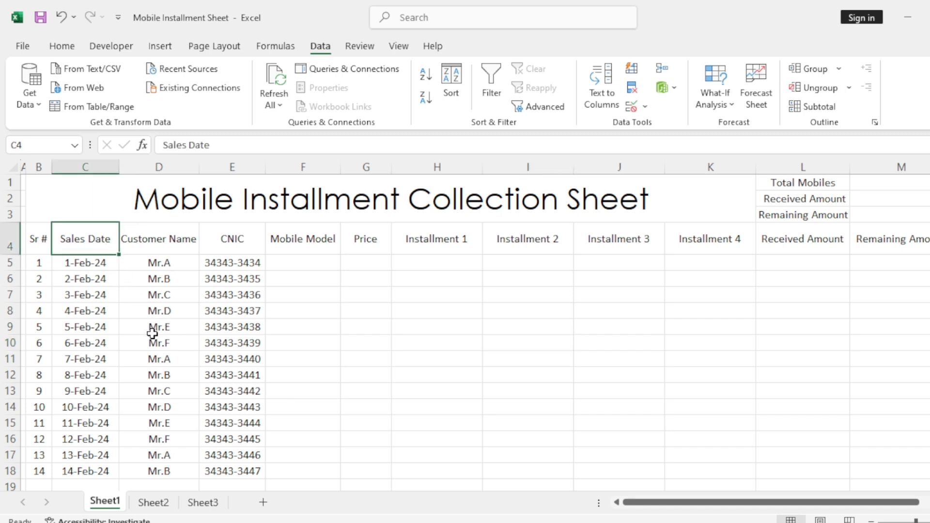
click(172, 235)
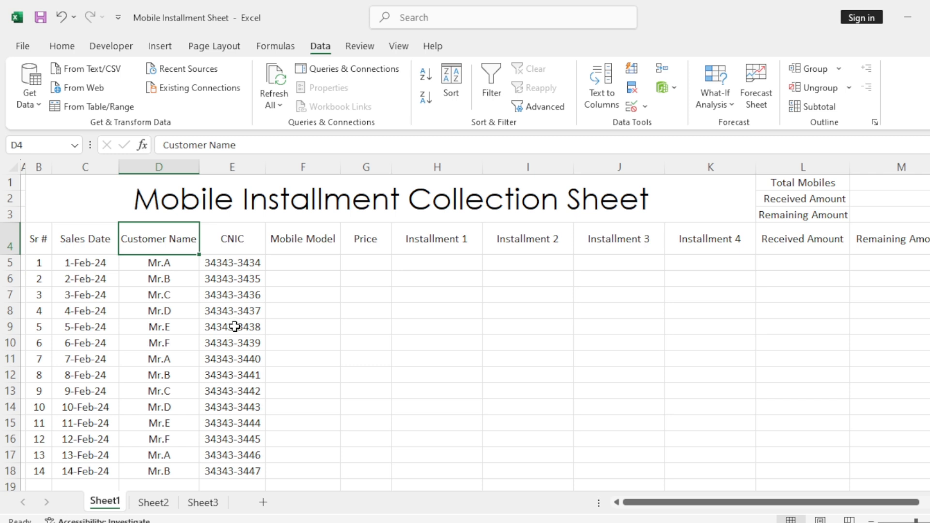
click(217, 244)
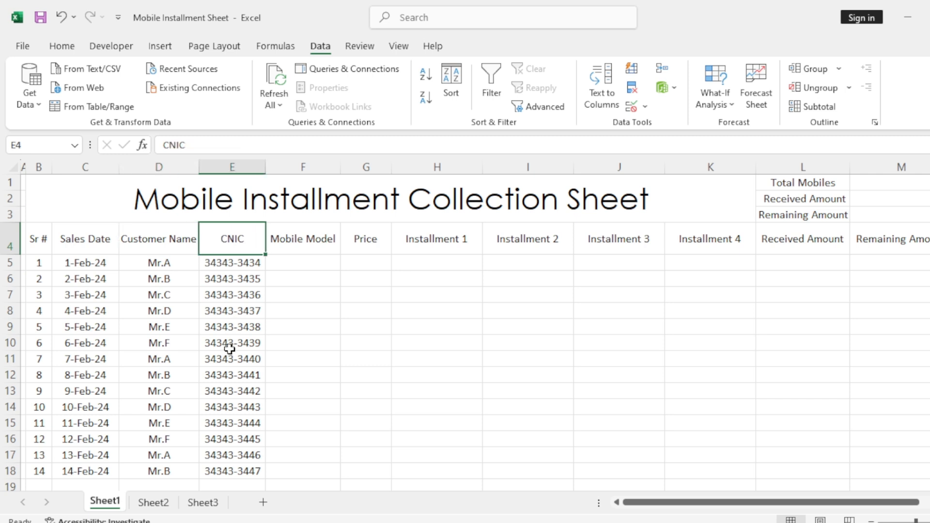
click(327, 247)
click(376, 253)
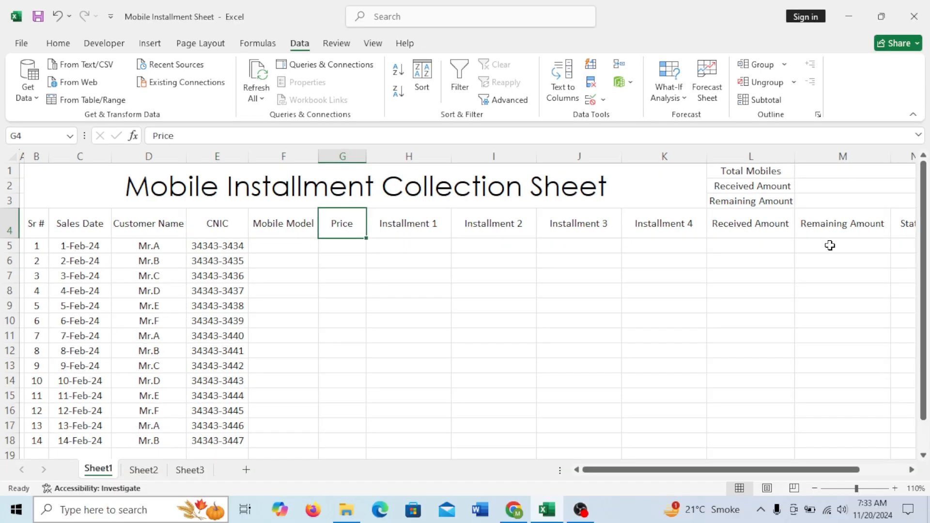
click(905, 228)
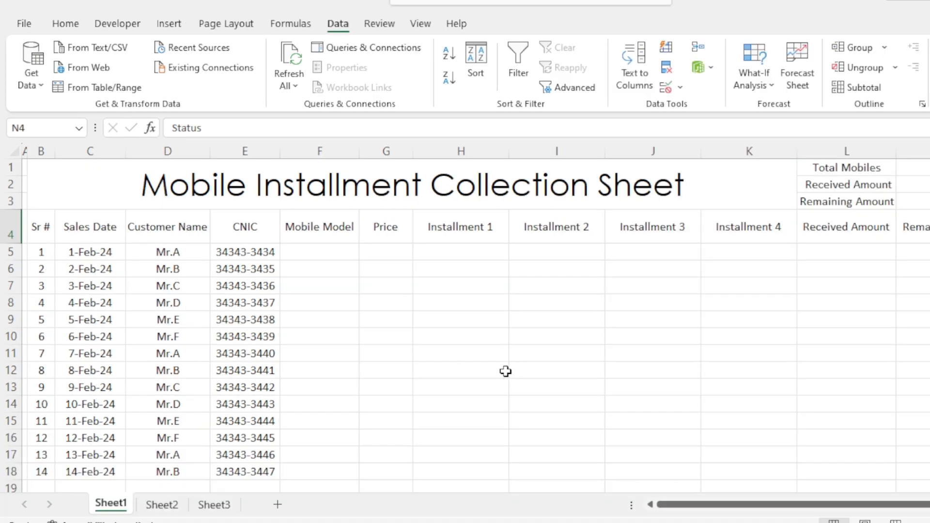
click(340, 251)
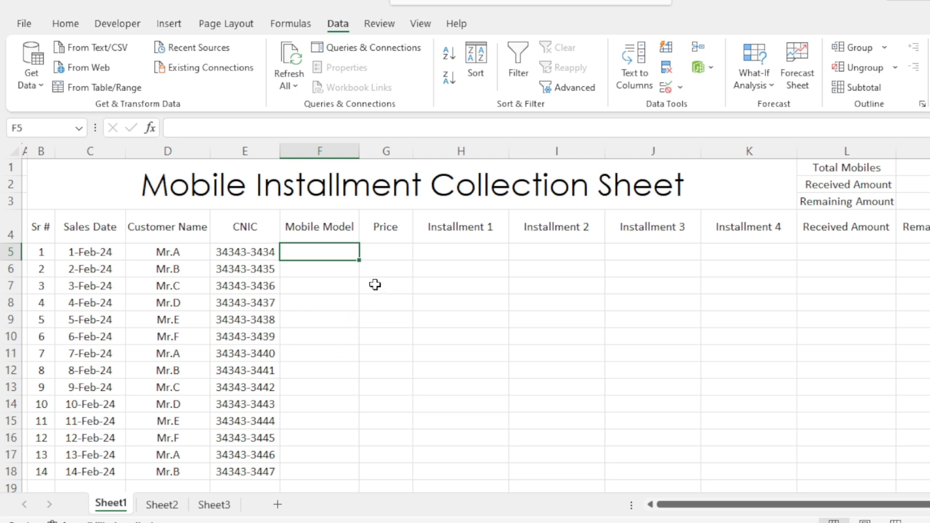
click(390, 252)
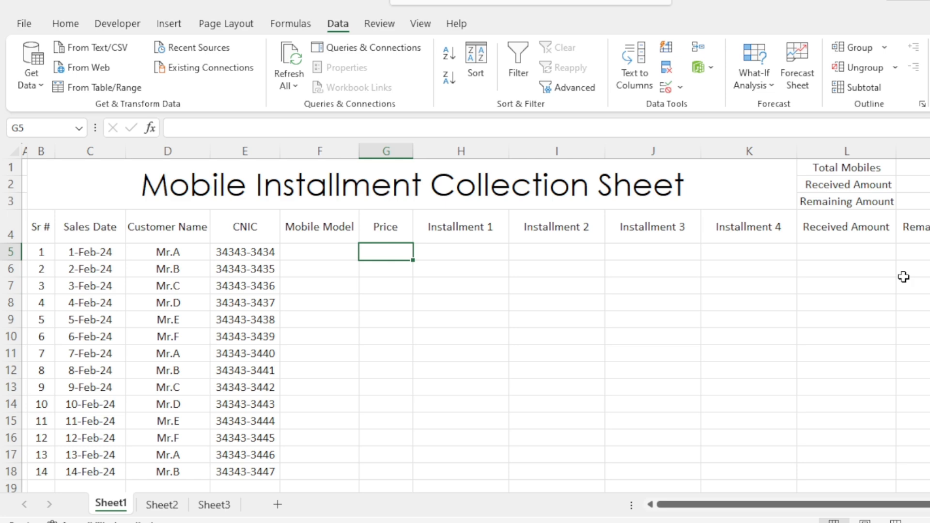
drag(920, 504, 929, 505)
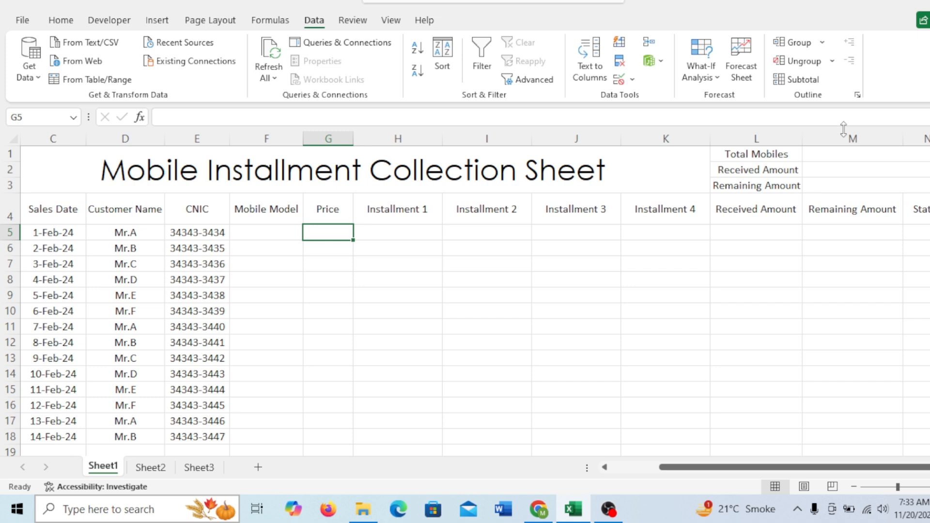
drag(826, 156, 833, 186)
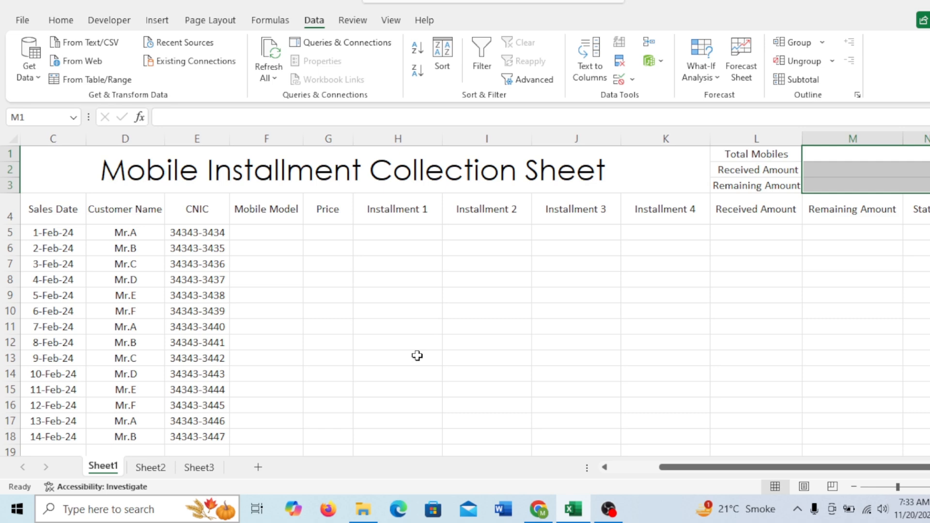
drag(753, 468, 753, 468)
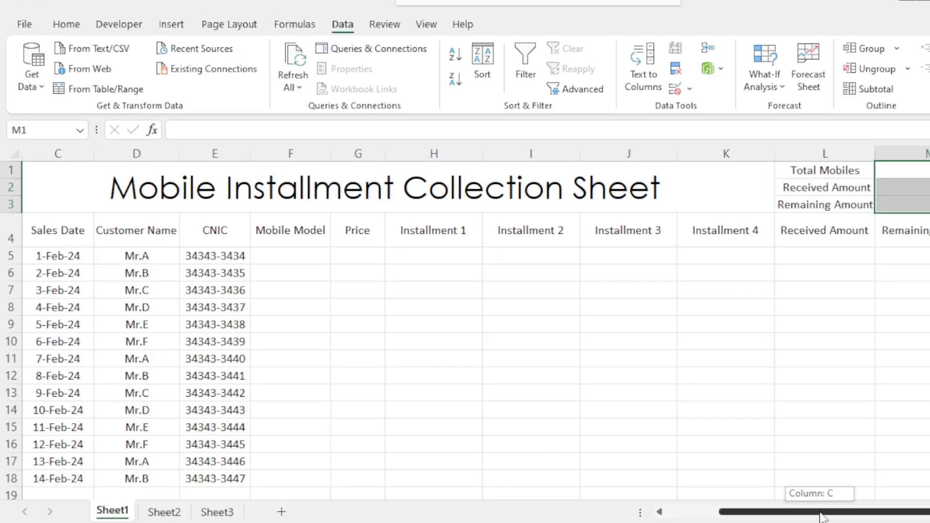
drag(820, 518, 731, 515)
click(382, 380)
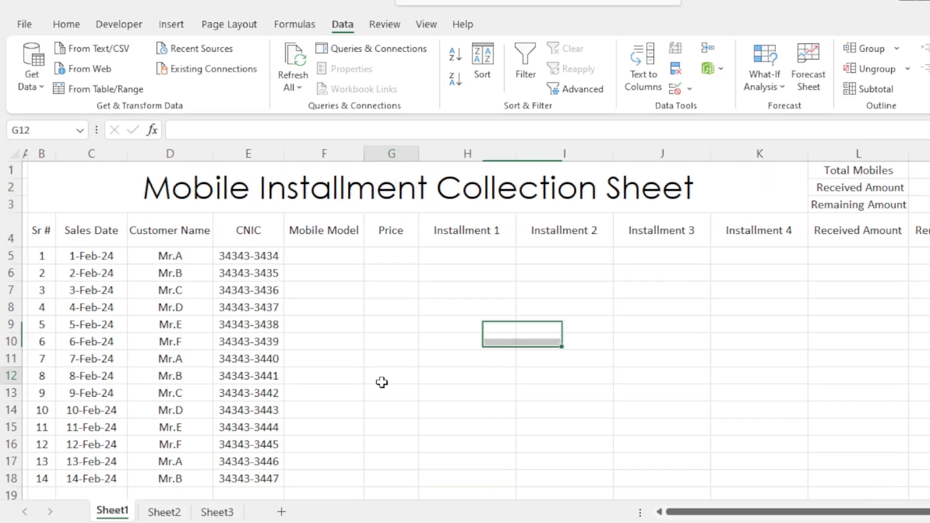
- Examine the mobile model and price list on Sheet2, then return to the installment sheet
click(331, 256)
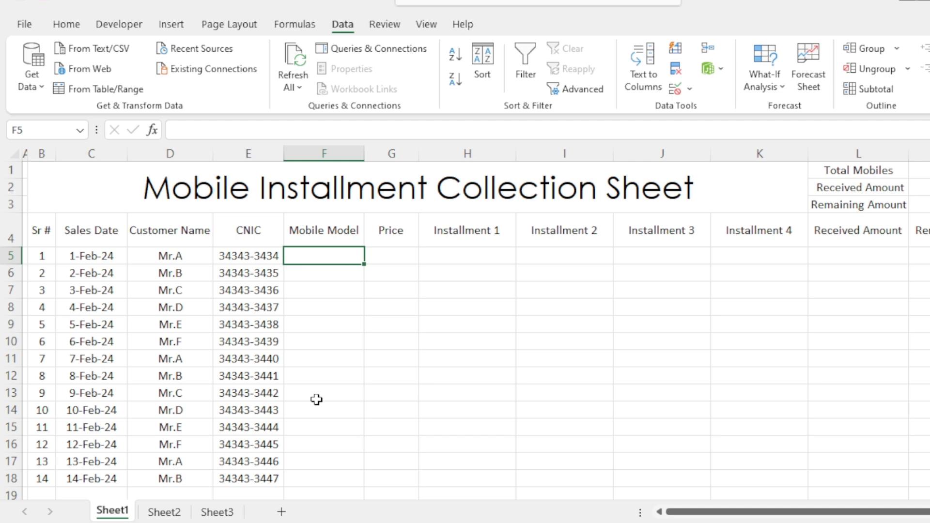
click(164, 512)
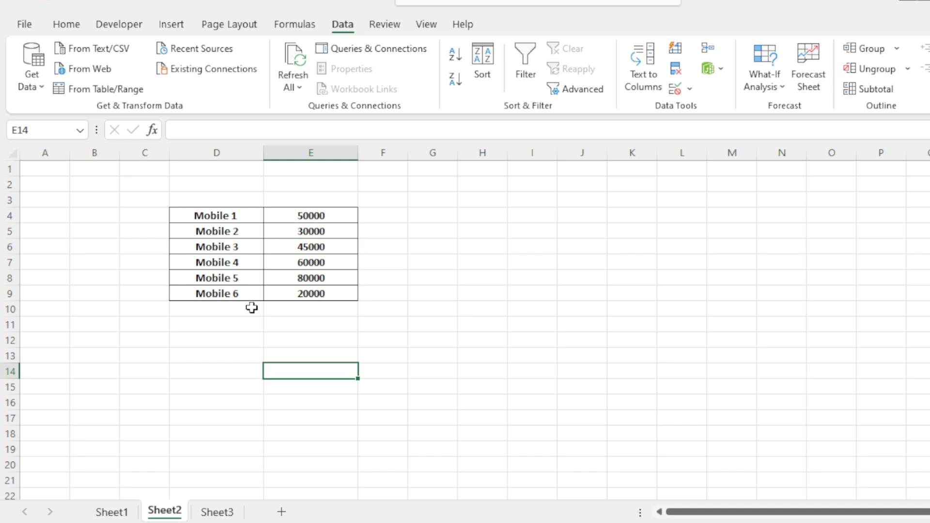
click(122, 511)
click(366, 301)
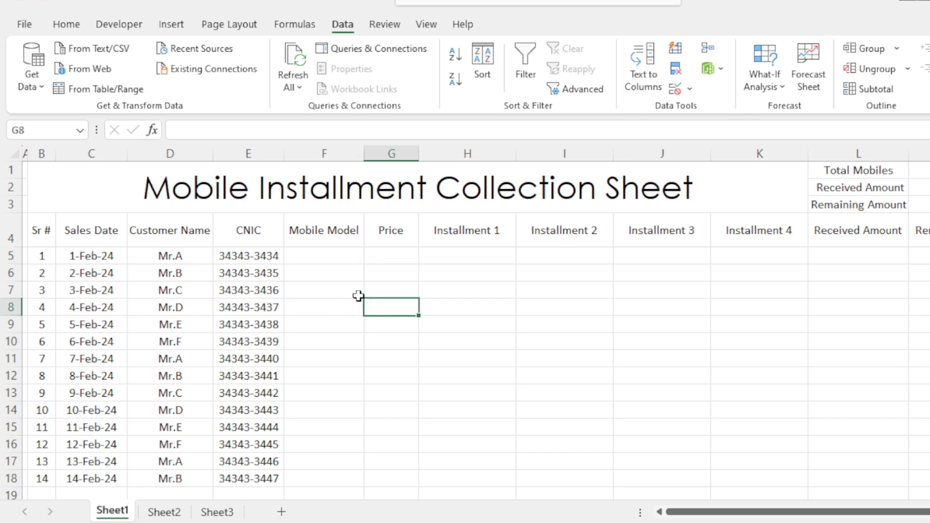
- Add a list data validation to the Mobile Model cells F5:F18 with the source =Sheet2!$D$4:$D$9
drag(352, 257, 330, 473)
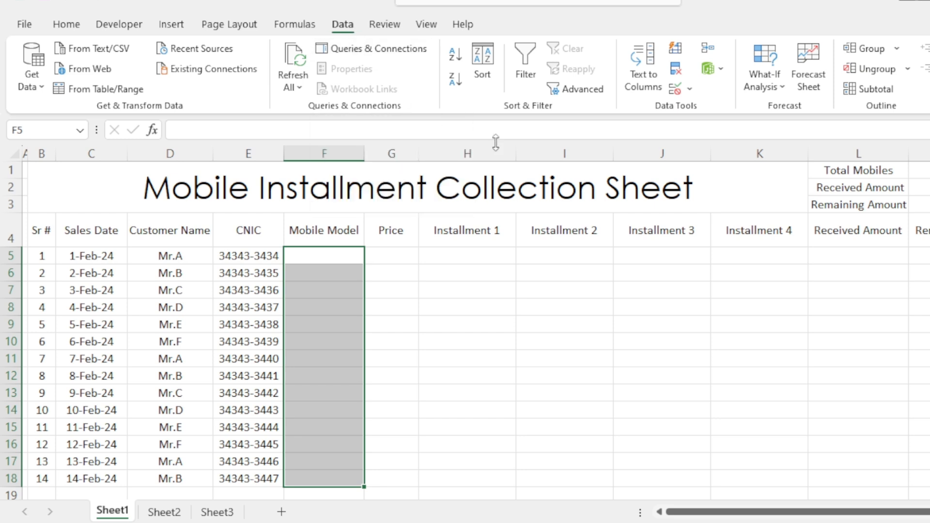
click(675, 89)
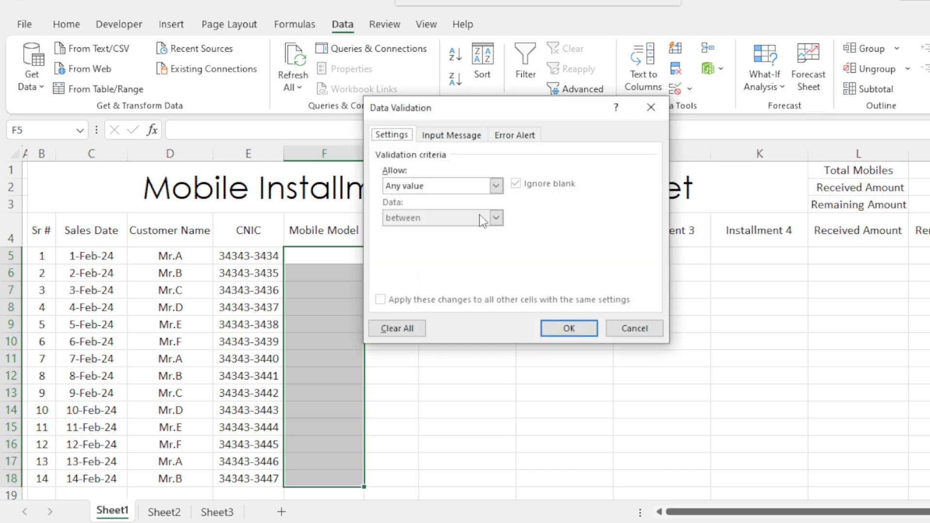
click(461, 186)
click(425, 226)
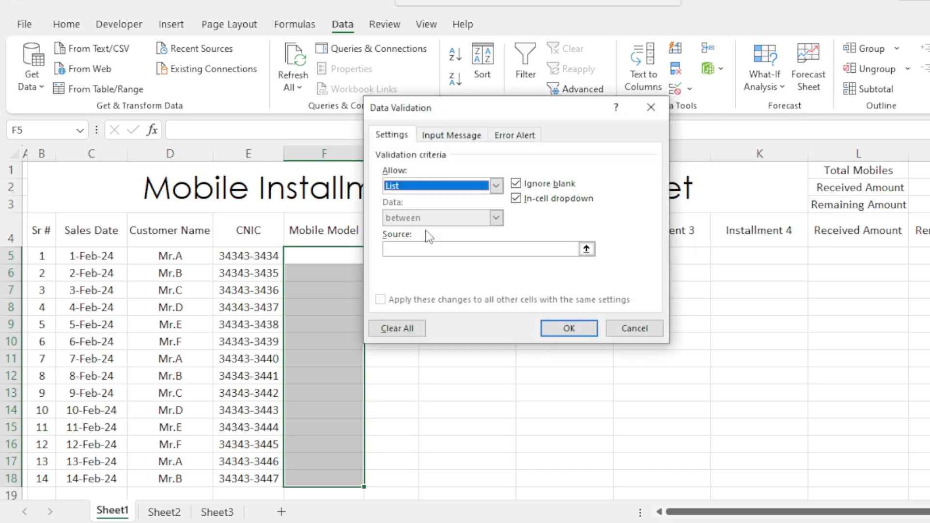
click(419, 250)
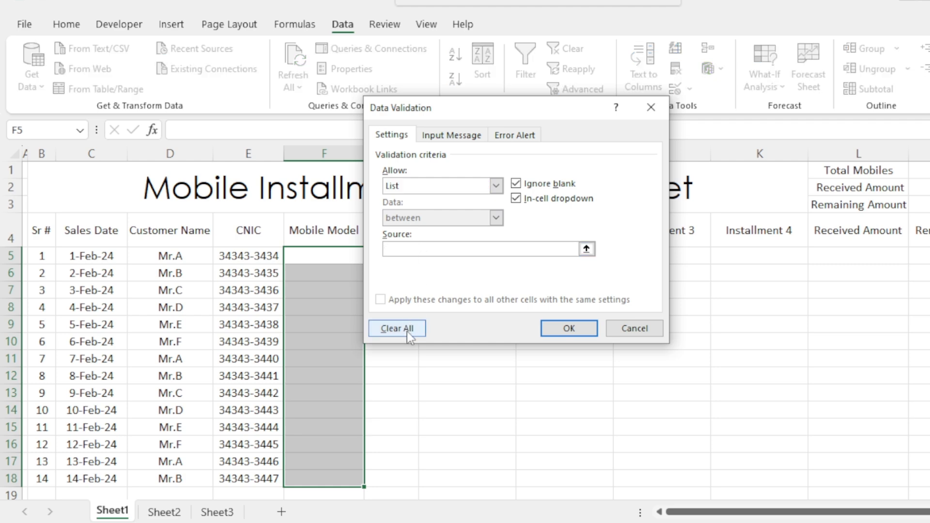
click(172, 515)
drag(228, 220, 236, 298)
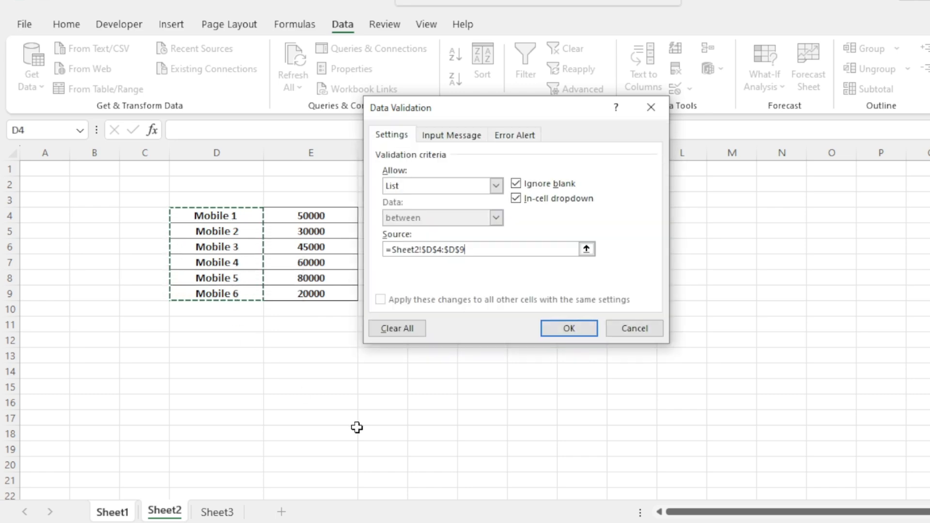
click(567, 329)
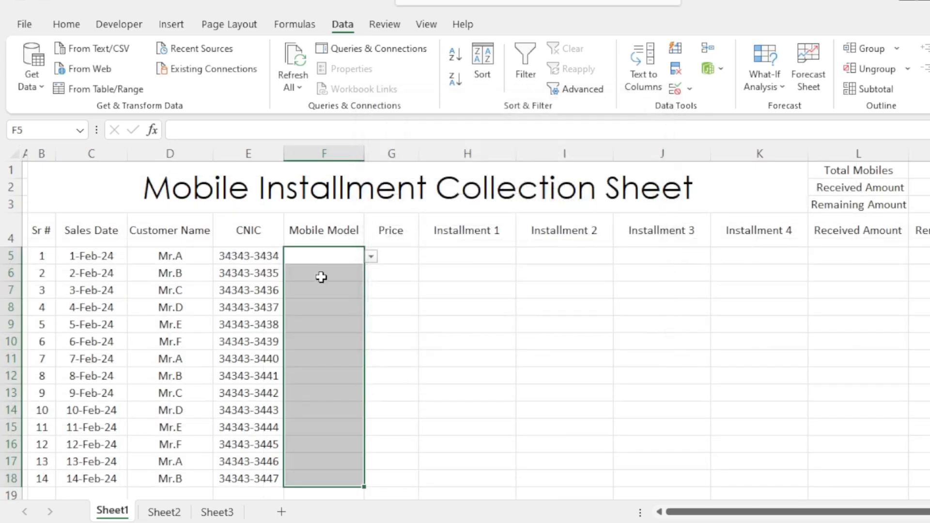
- Choose Mobile 3 as the mobile model for both F5 and F6
click(333, 255)
click(372, 257)
click(334, 291)
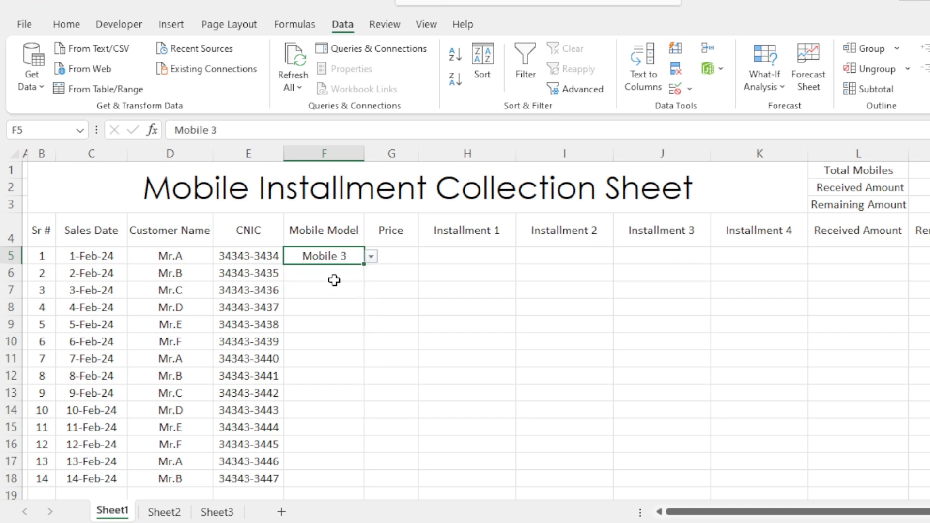
click(335, 280)
click(371, 274)
click(324, 305)
- Choose the mobile models for F7 to F9: Mobile 1, Mobile 3 and Mobile 6
click(349, 295)
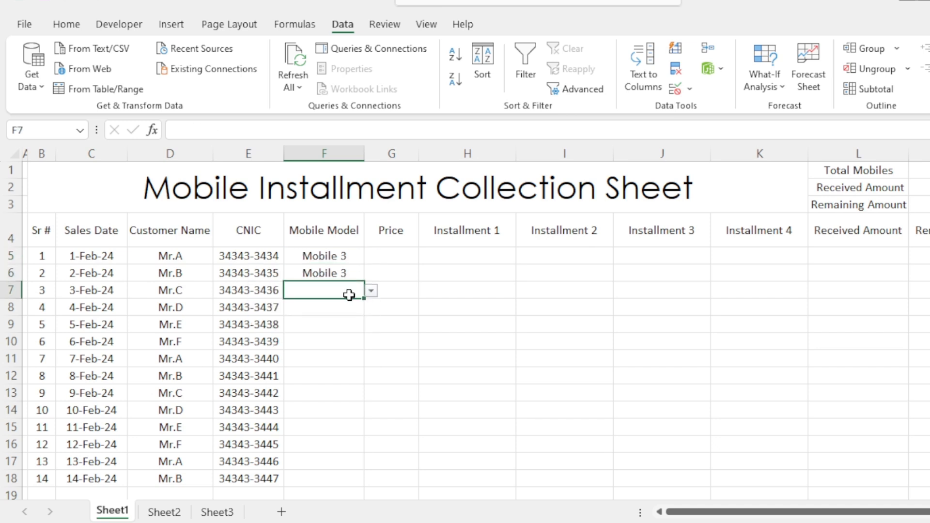
click(371, 291)
click(326, 304)
click(348, 309)
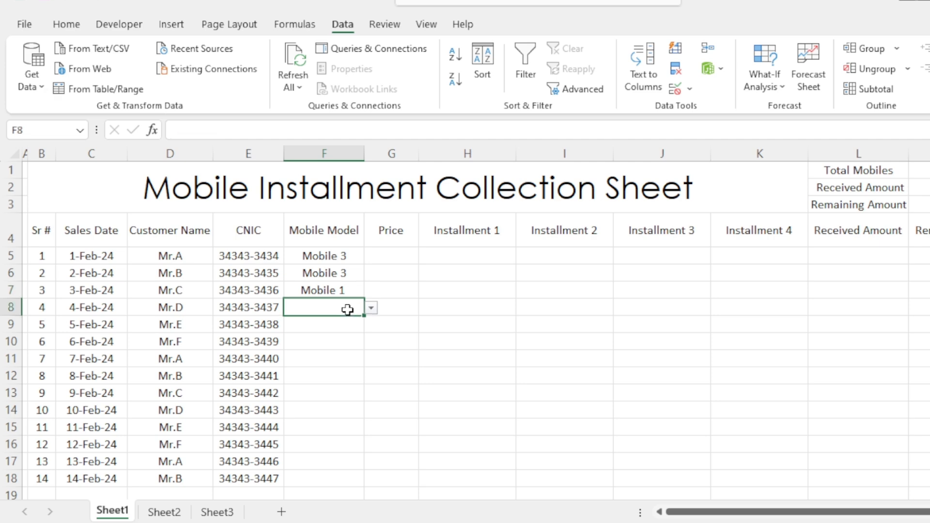
click(371, 308)
click(320, 343)
click(356, 327)
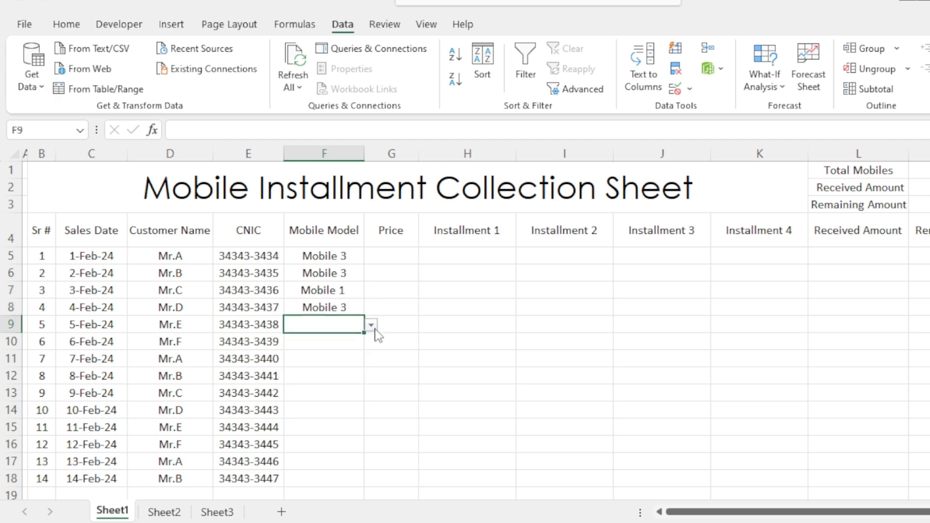
click(371, 325)
click(317, 389)
click(411, 357)
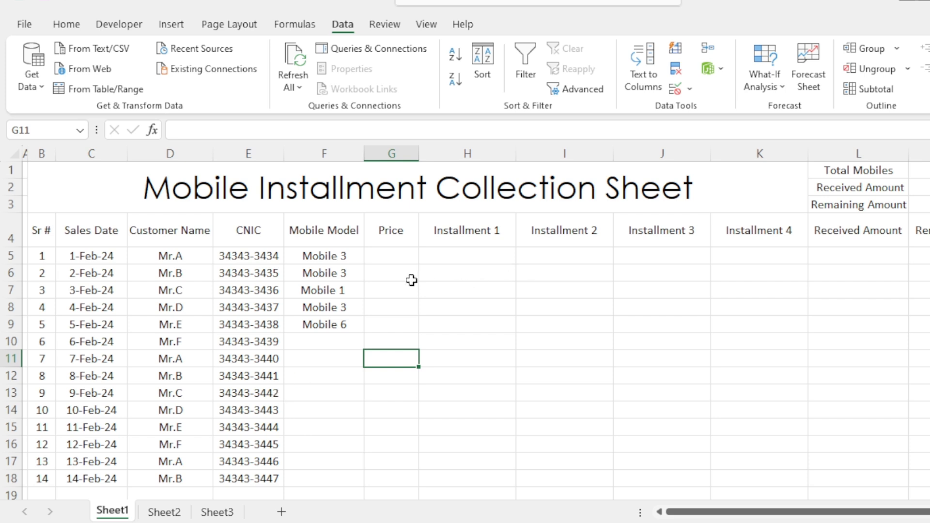
- Begin a VLOOKUP formula in Price cell G5 with F5 as the lookup value
click(387, 256)
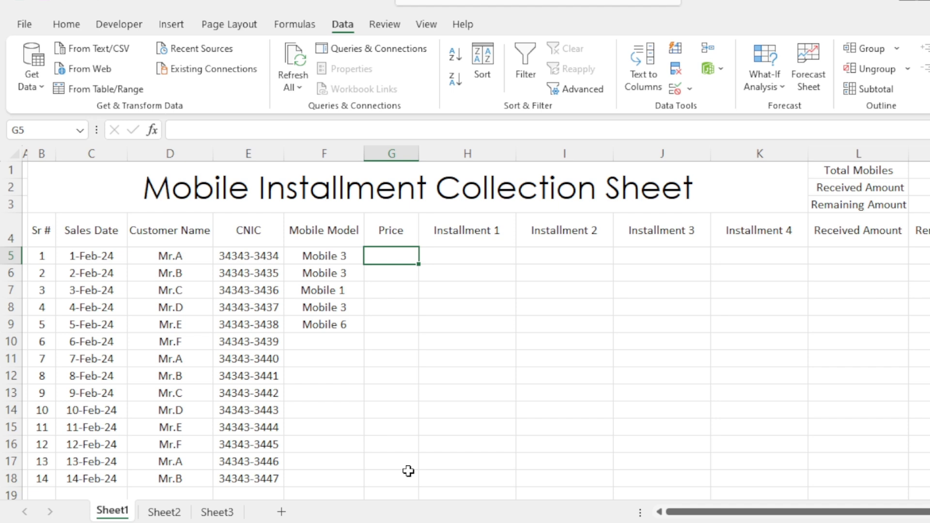
text(=)
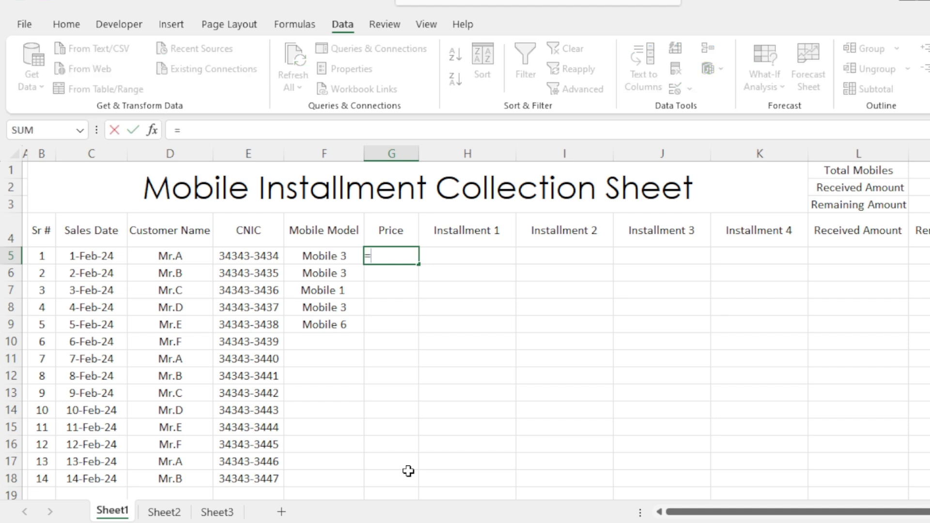
text(vlok)
key(BackSpace)
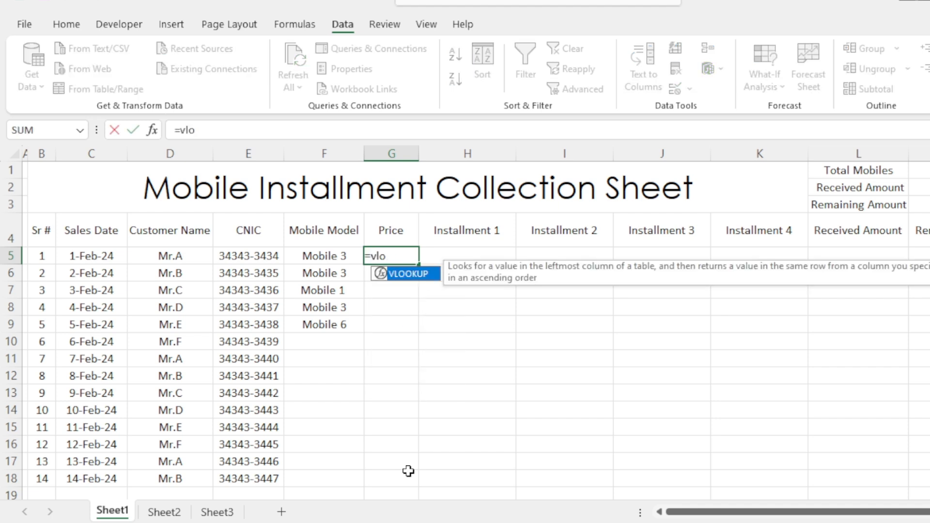
key(Tab)
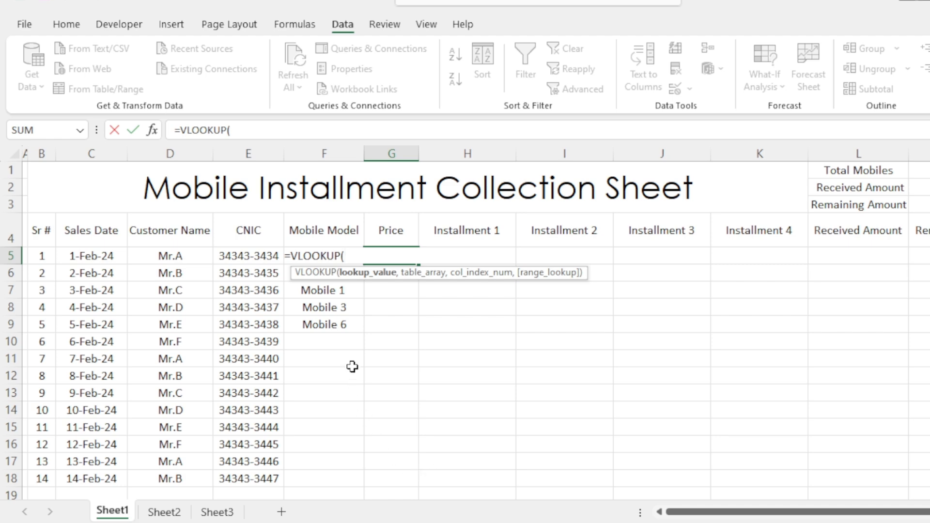
click(326, 333)
key(Up)
key(Up)
key(Up)
key(Up)
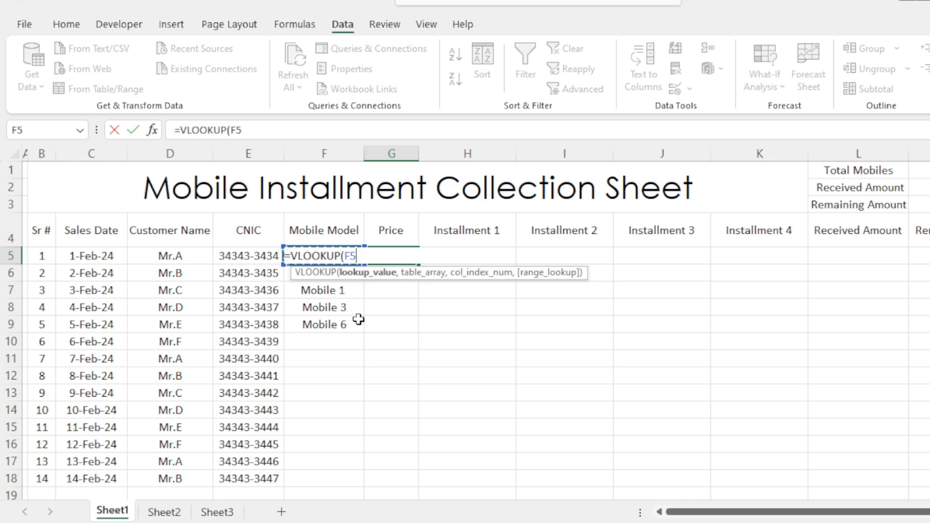
text(,)
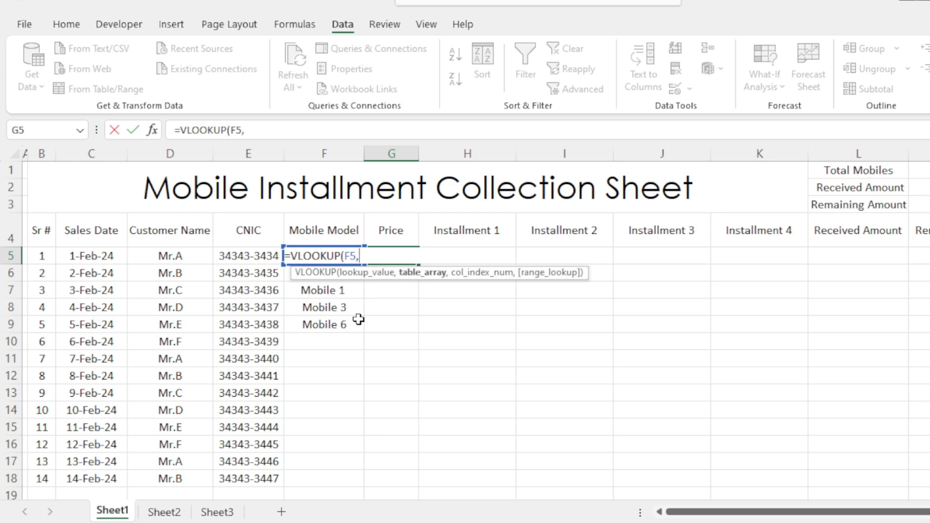
- Complete the VLOOKUP in G5 with the table array Sheet2!$D$4:$E$9, column index 2 and exact match 0
click(160, 512)
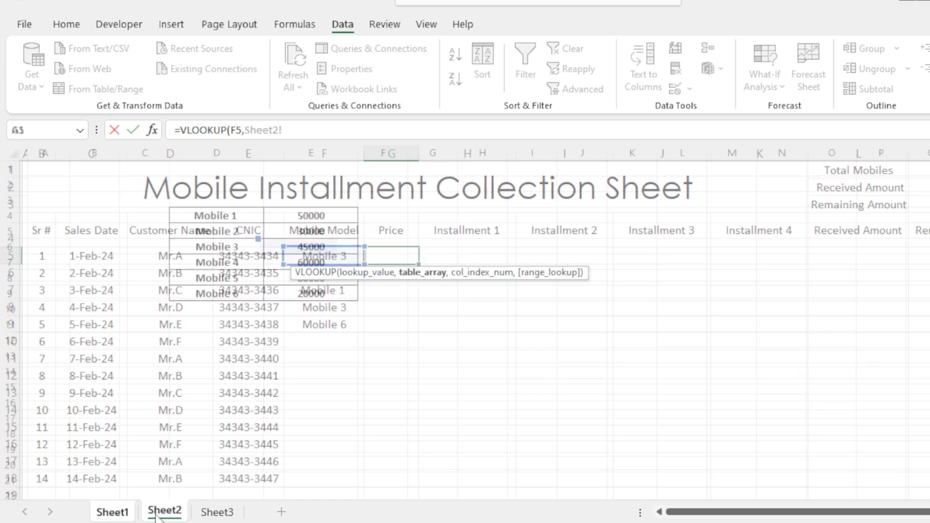
drag(216, 214, 305, 300)
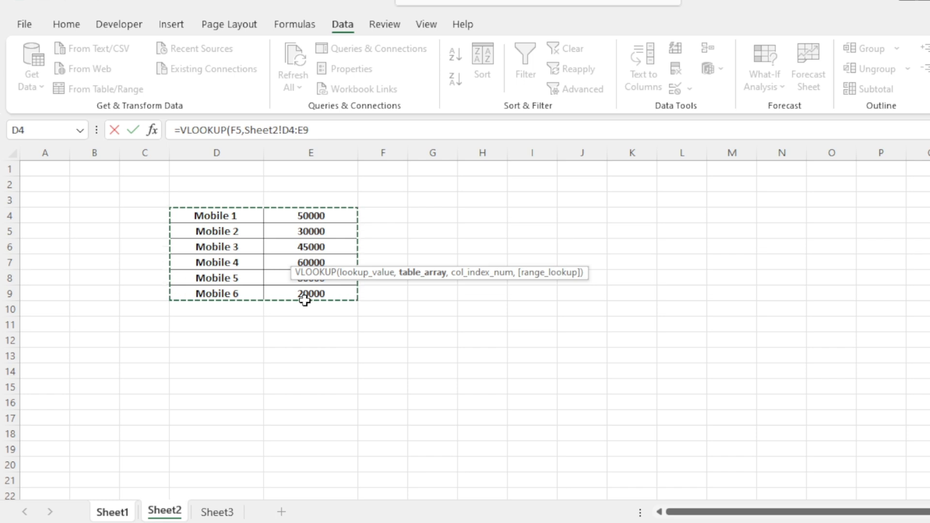
key(F4)
text(,)
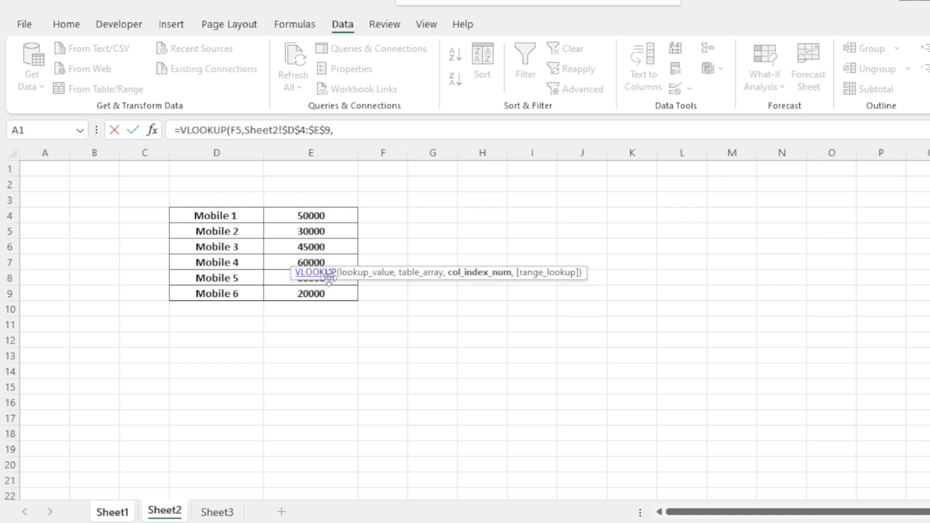
click(358, 128)
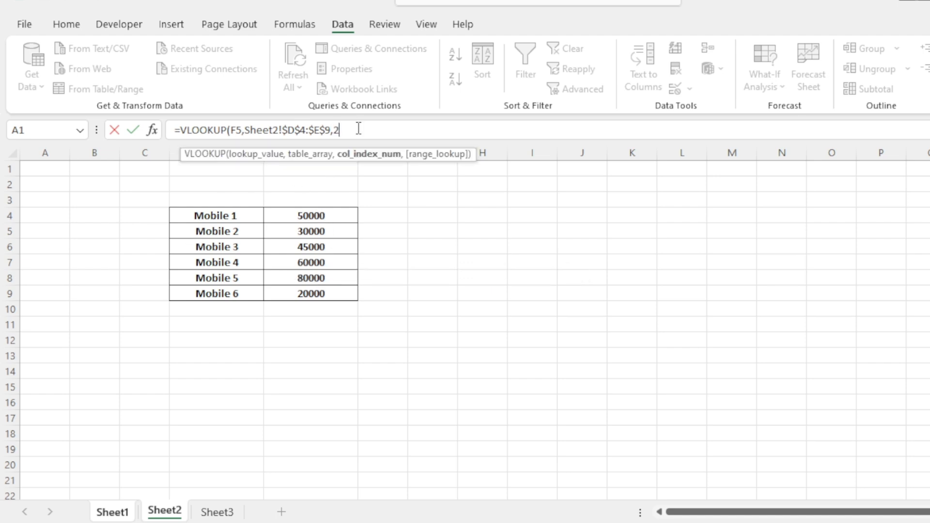
text(,)
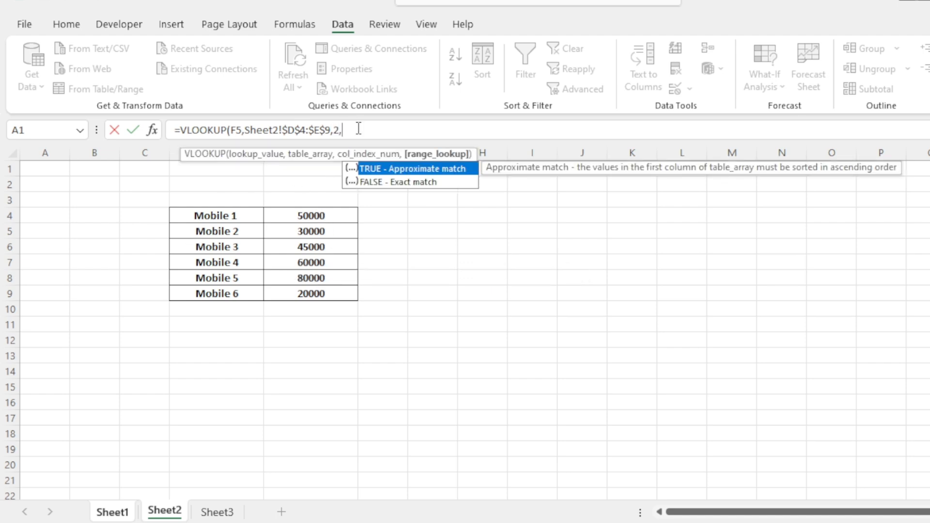
text(0))
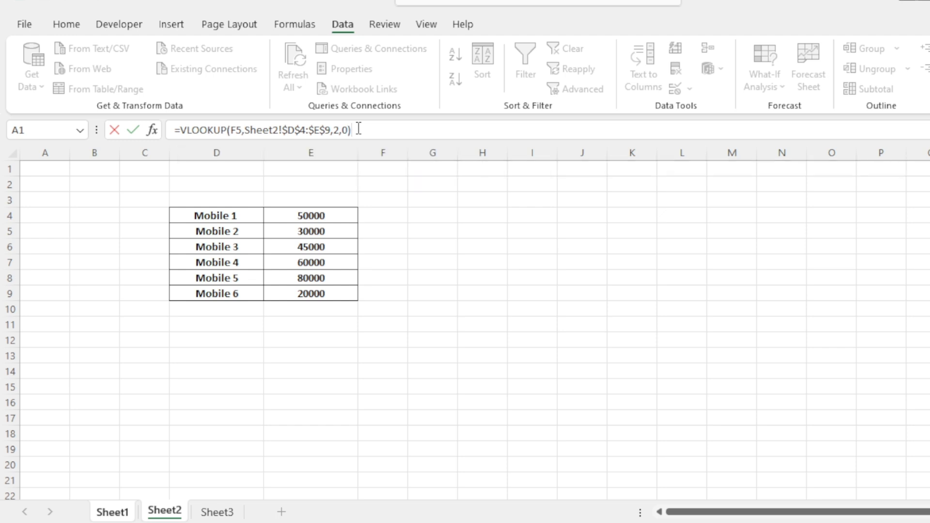
key(Return)
- Fill the VLOOKUP formula from G5 down the Price column to G18 and check several of the filled prices
click(389, 253)
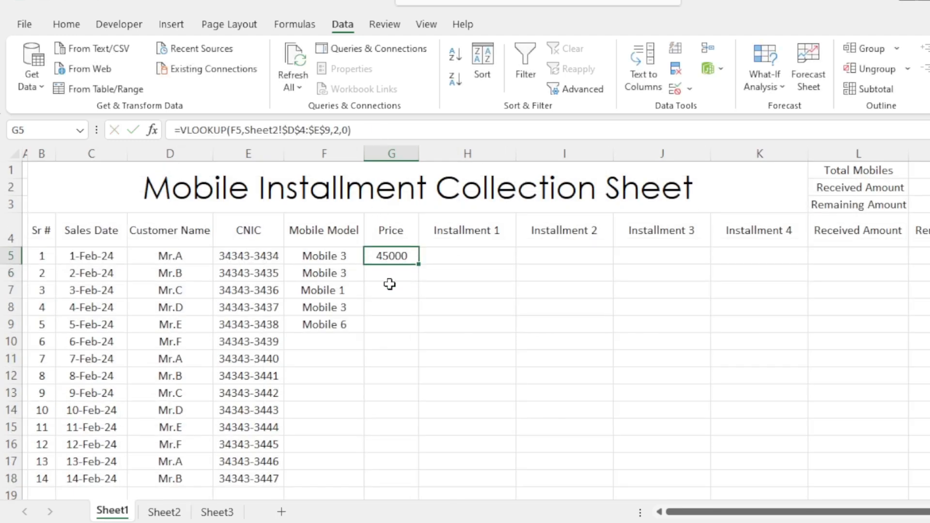
double_click(420, 265)
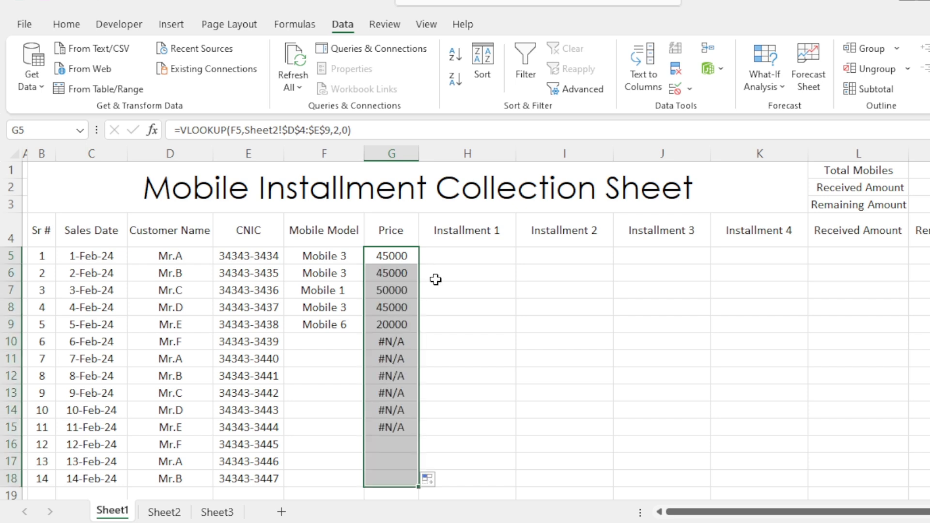
click(393, 326)
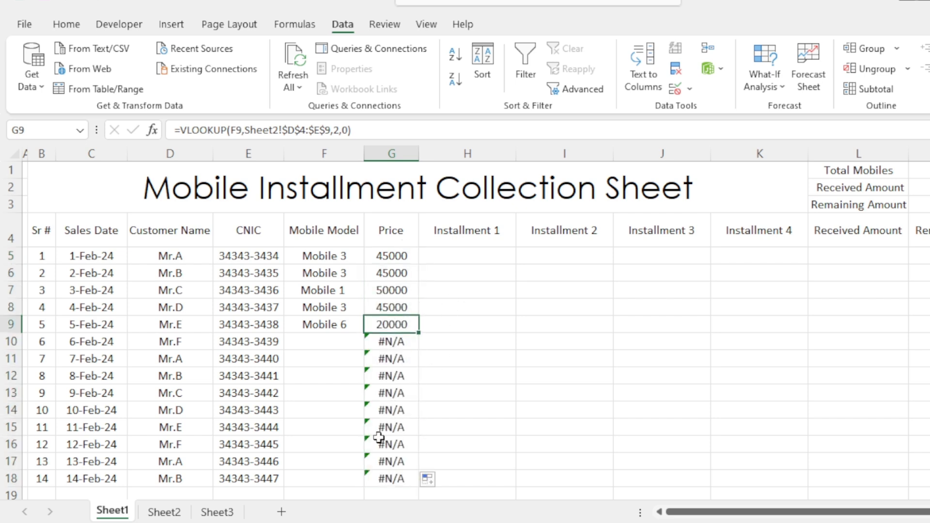
click(333, 274)
click(395, 275)
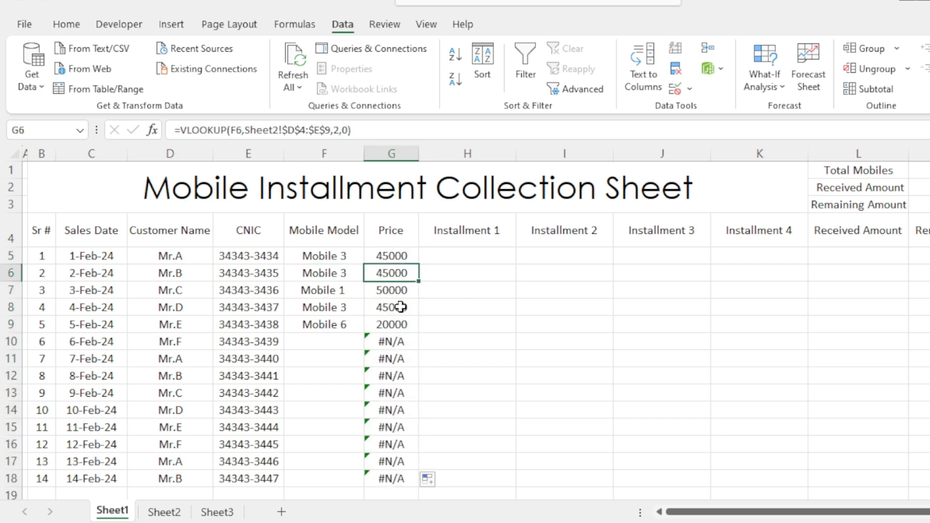
click(401, 310)
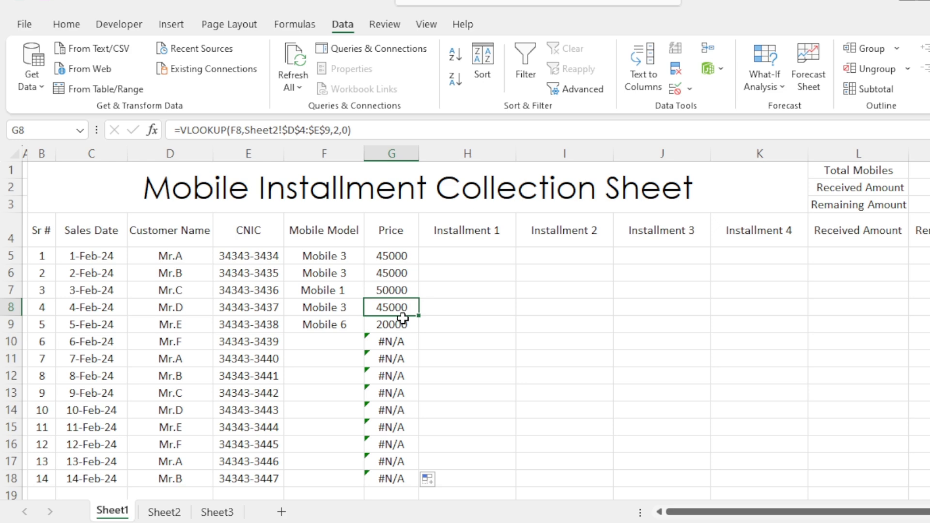
- Choose Mobile 5 as the mobile model in F10
click(335, 343)
click(371, 342)
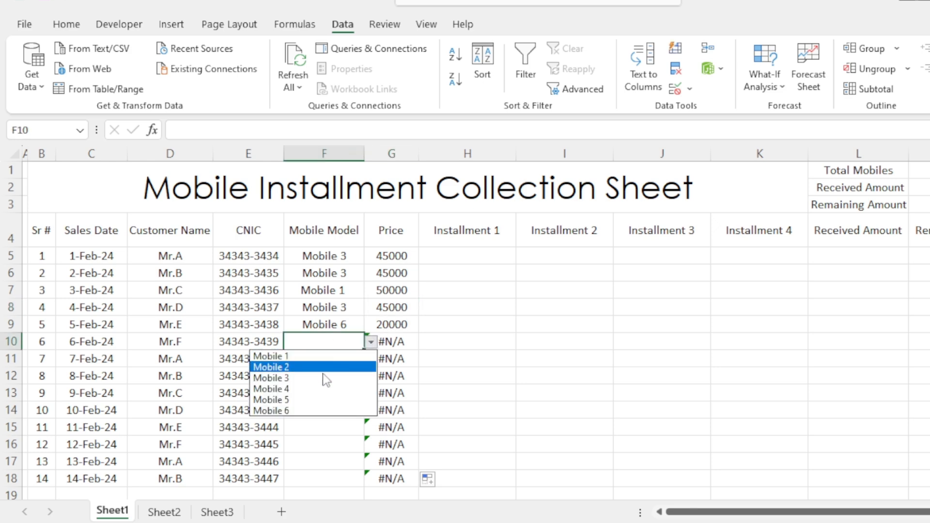
click(310, 400)
click(359, 393)
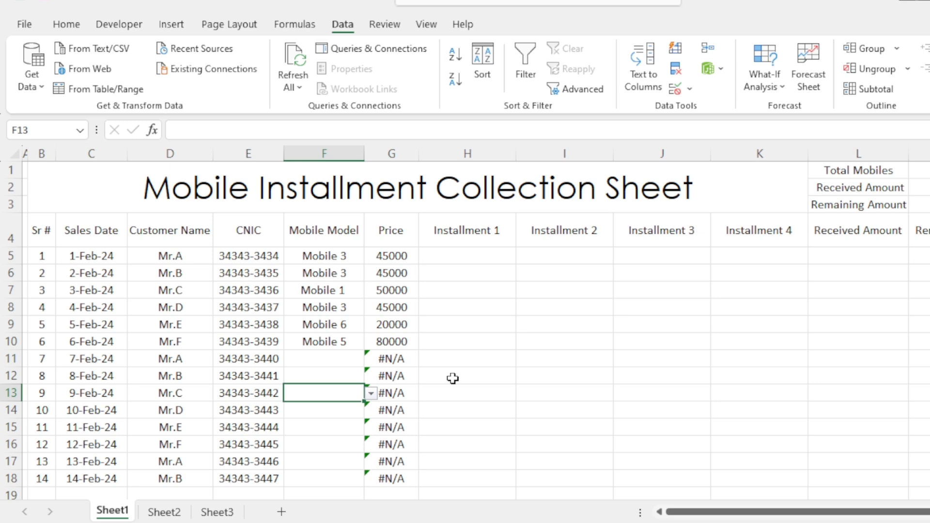
- Wrap the VLOOKUP formula in Price cell G5 in IFERROR with an empty text "" as the error value
click(400, 257)
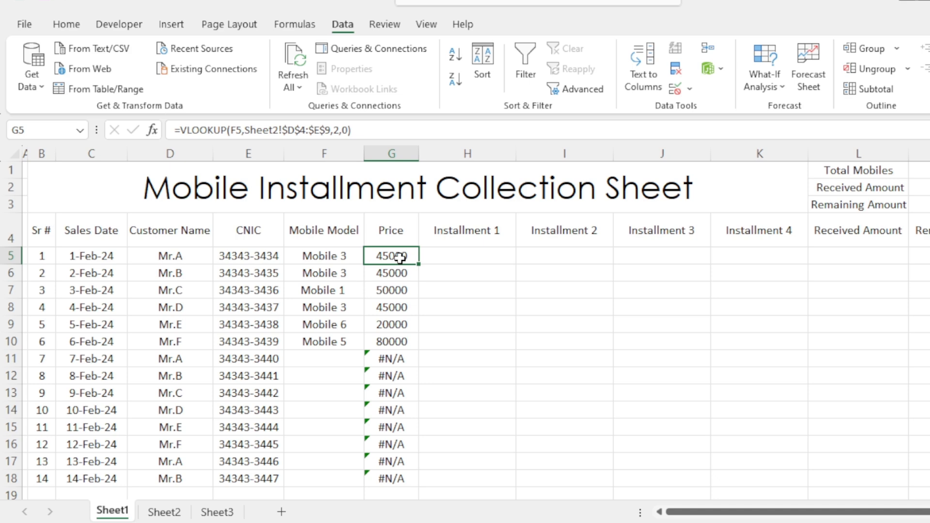
click(181, 130)
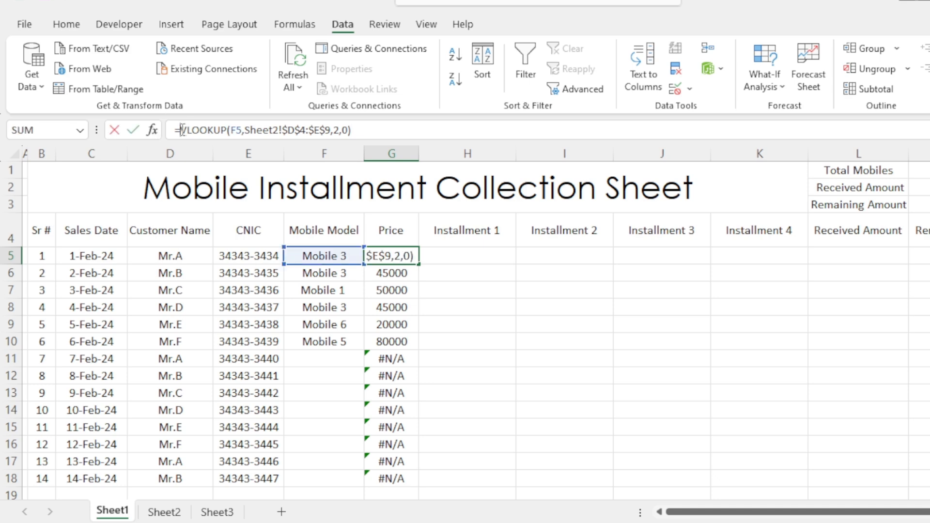
text(iferro)
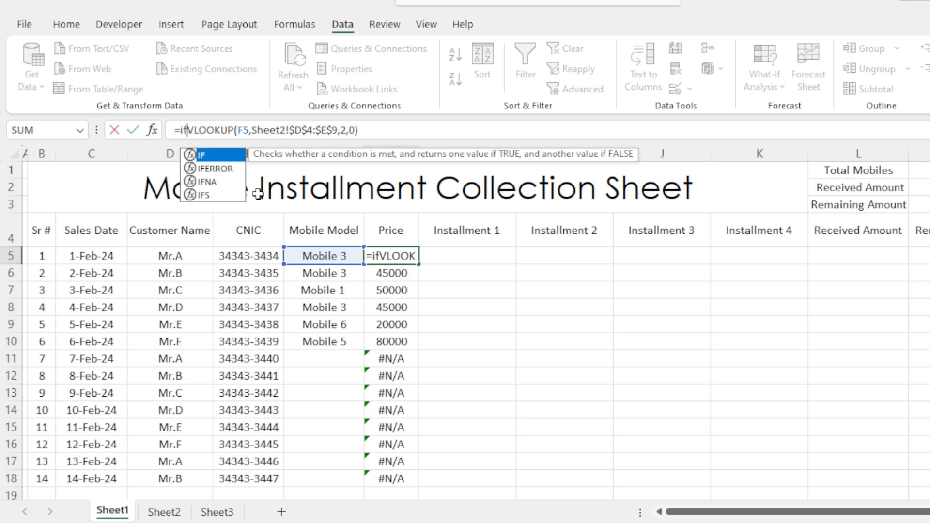
text(r)
key(Tab)
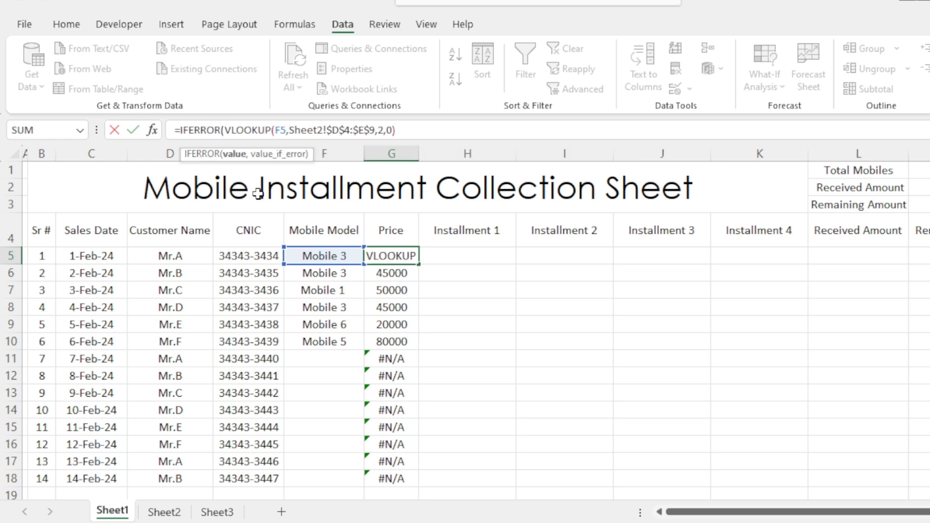
click(409, 135)
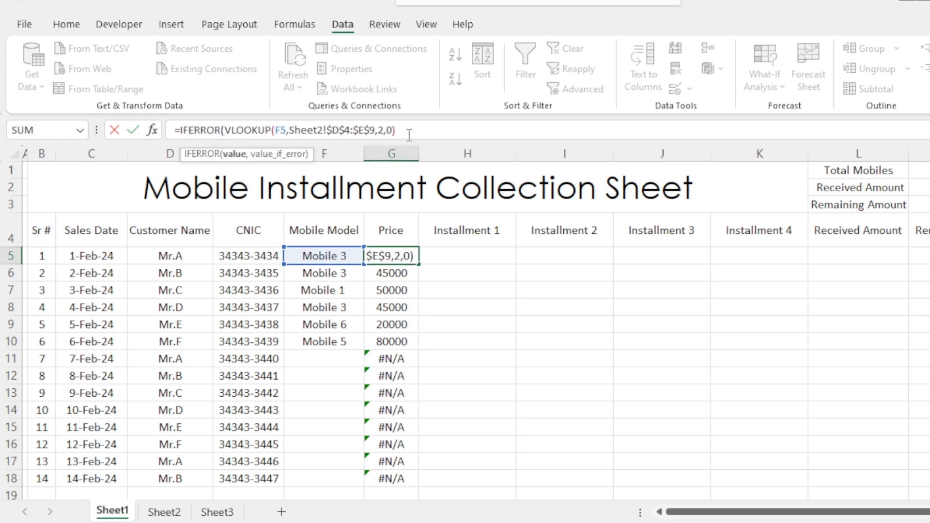
text(,"")
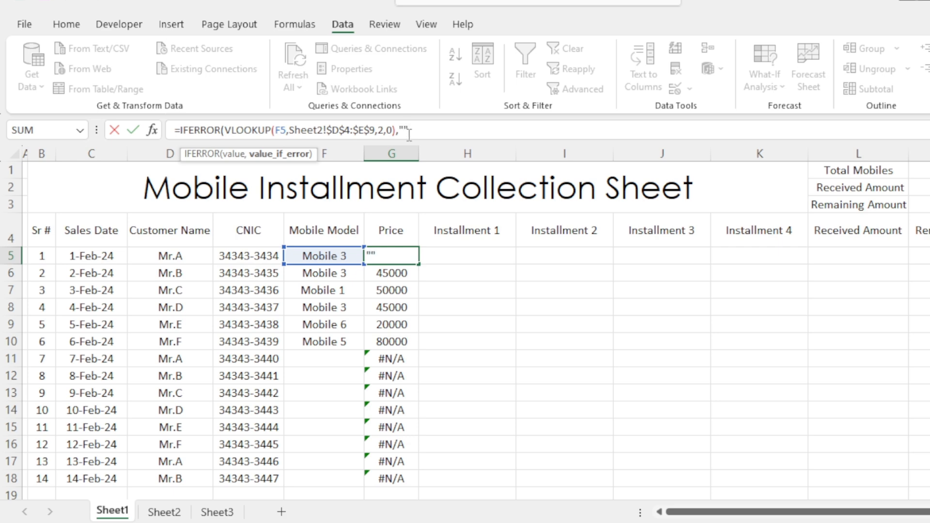
text())
key(Return)
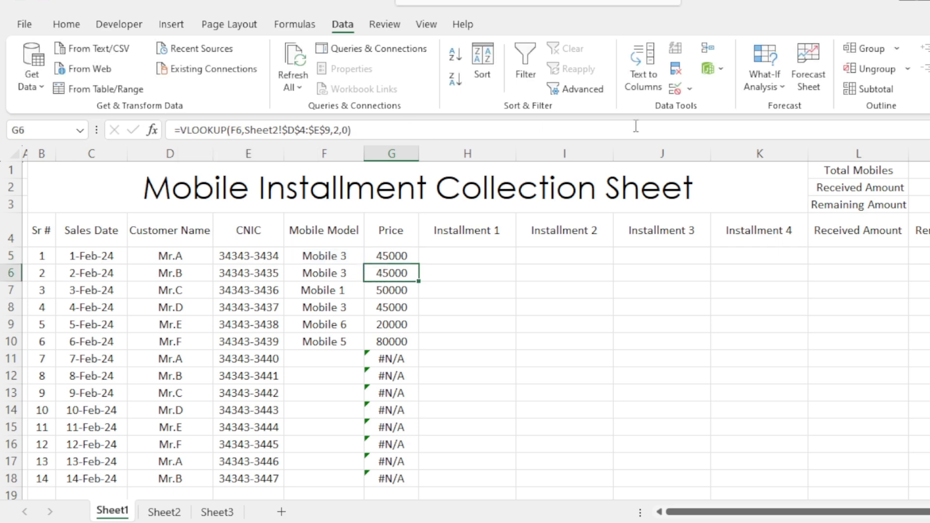
- Fill the IFERROR price formula from G5 down to G18
click(412, 261)
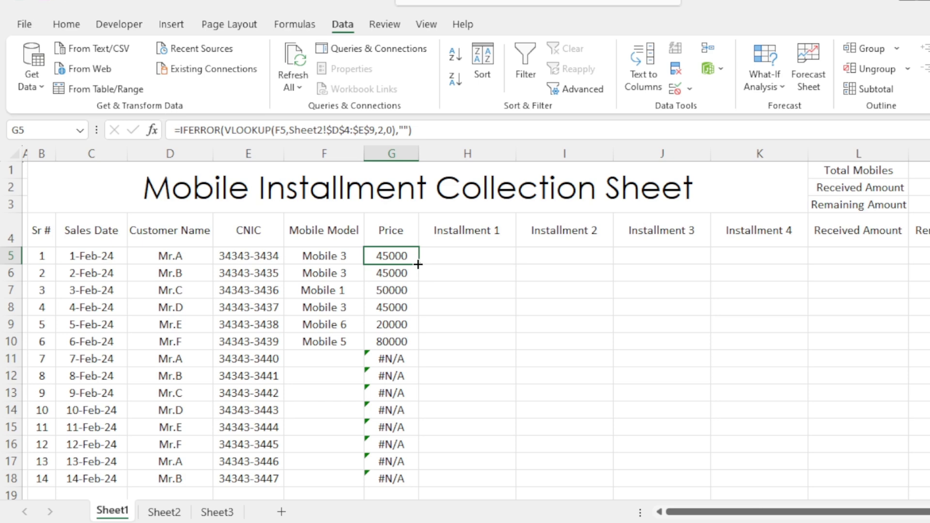
double_click(413, 260)
click(400, 345)
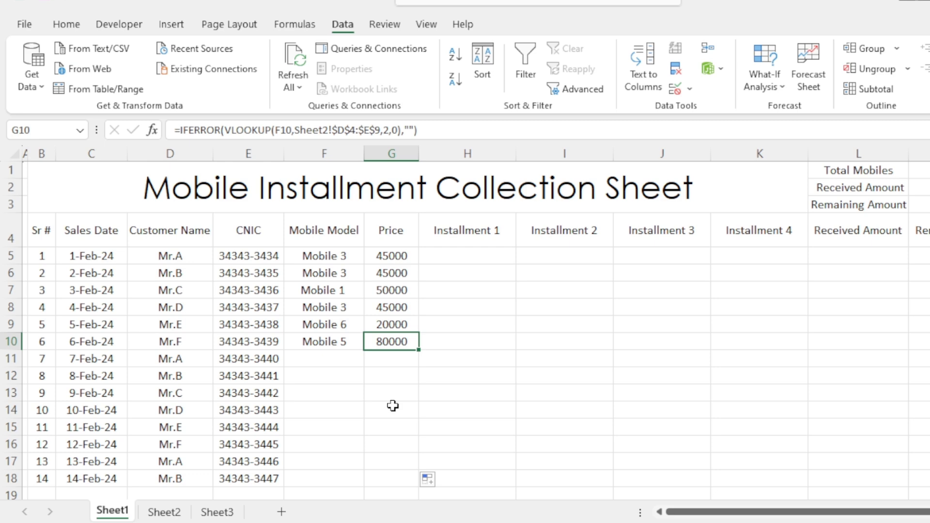
- Enter =SUM(H5:K5) in Received Amount cell L5 to total the four installments
click(477, 279)
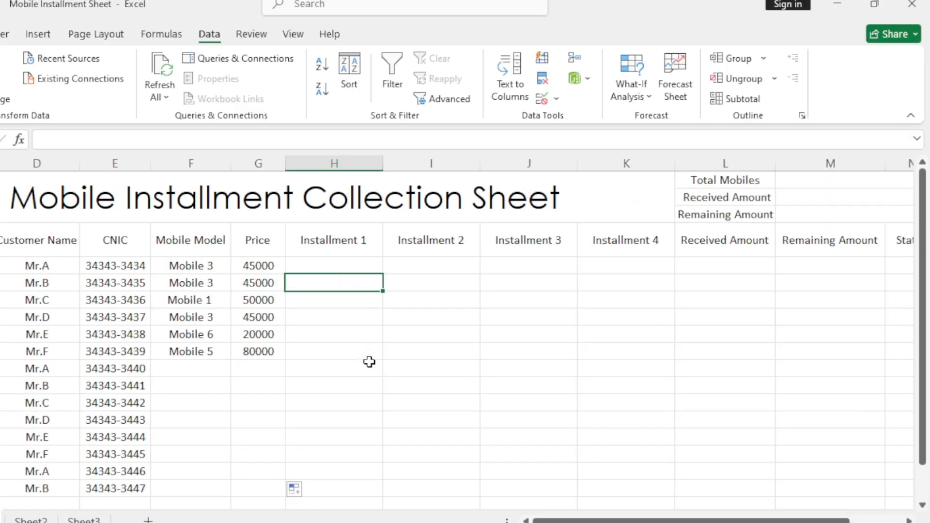
drag(705, 520, 758, 519)
click(708, 265)
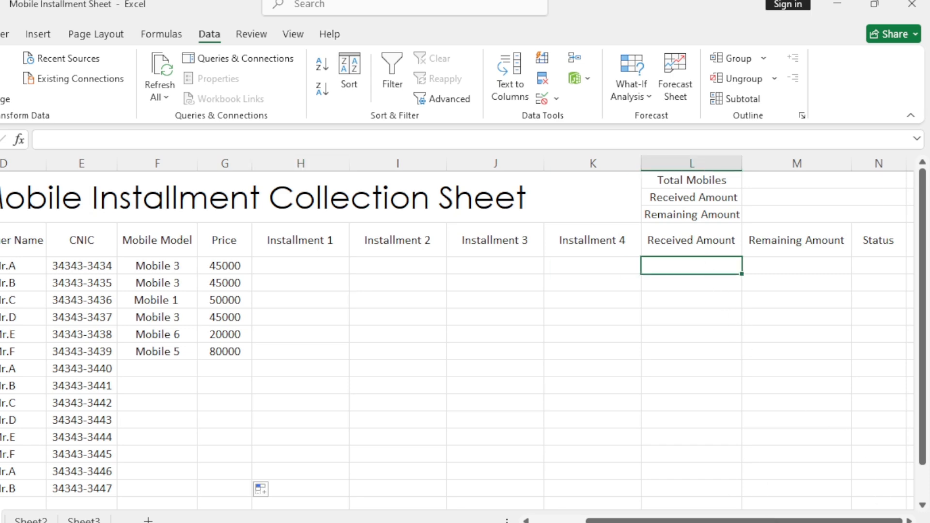
click(910, 522)
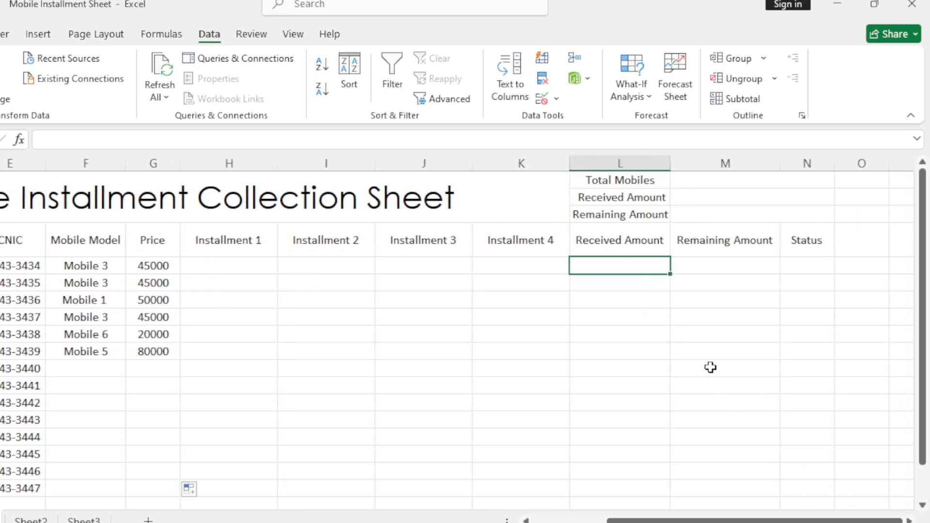
text(=sum)
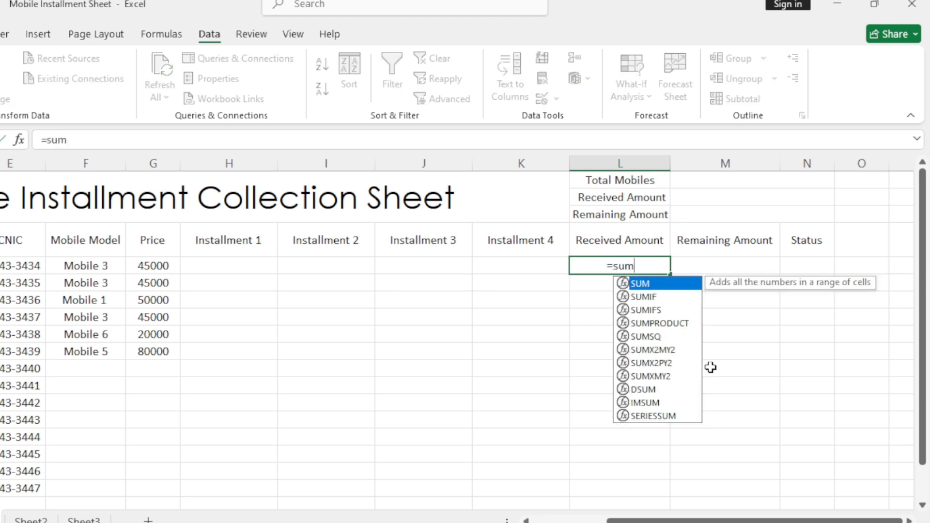
key(Tab)
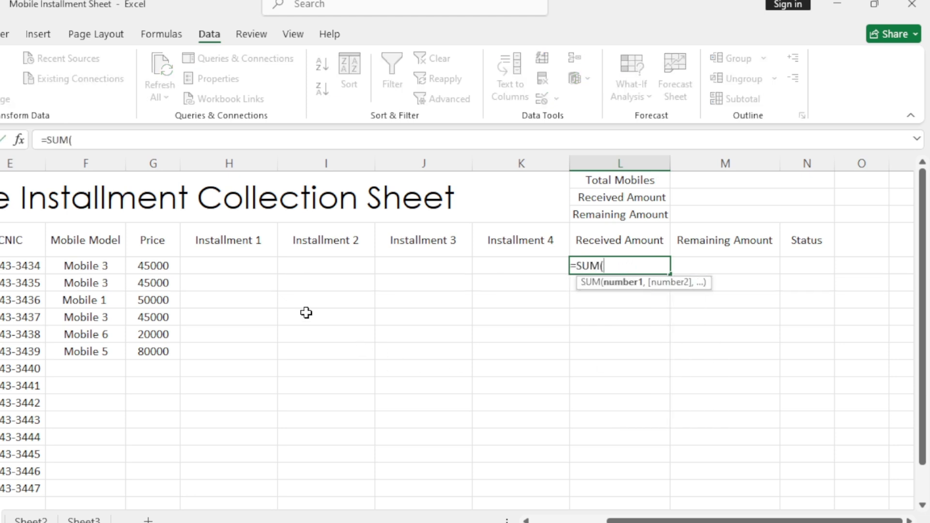
drag(210, 265, 500, 273)
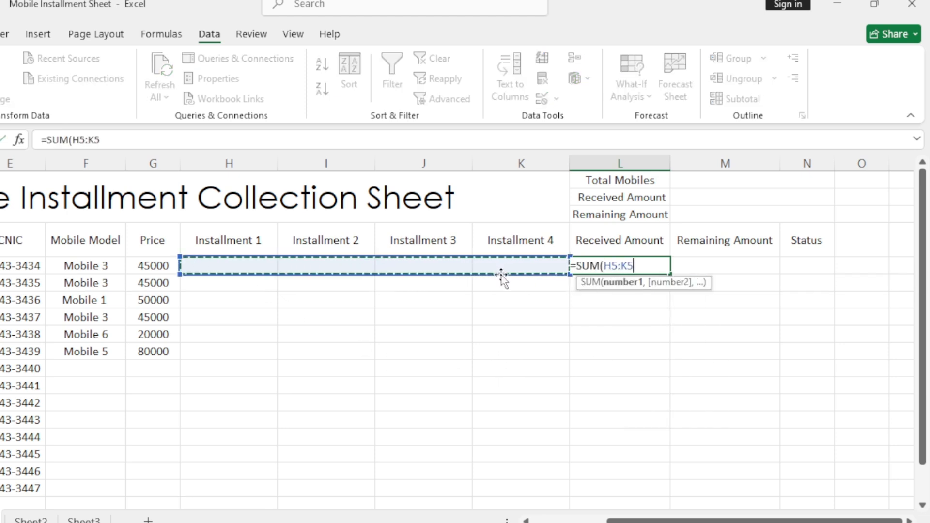
text())
key(Return)
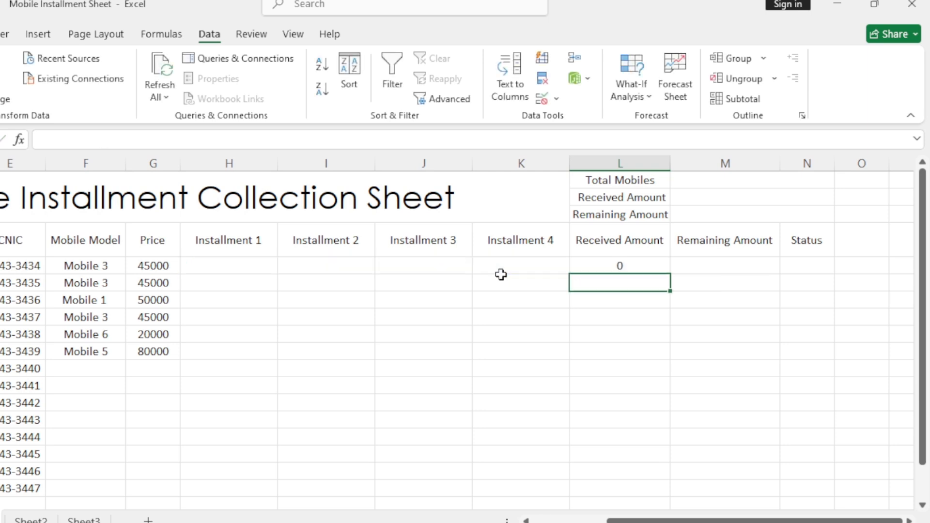
- Fill the Received Amount formula from L5 down to L18
click(629, 266)
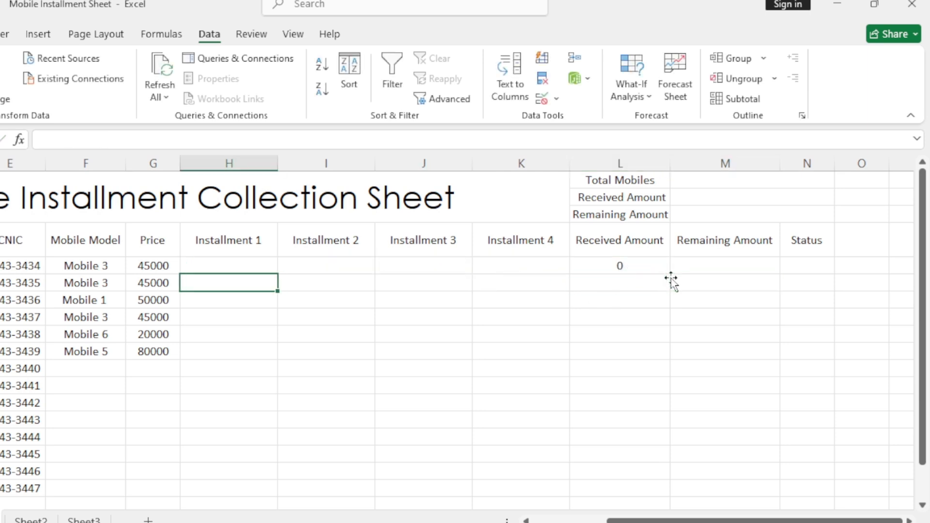
click(650, 271)
double_click(670, 276)
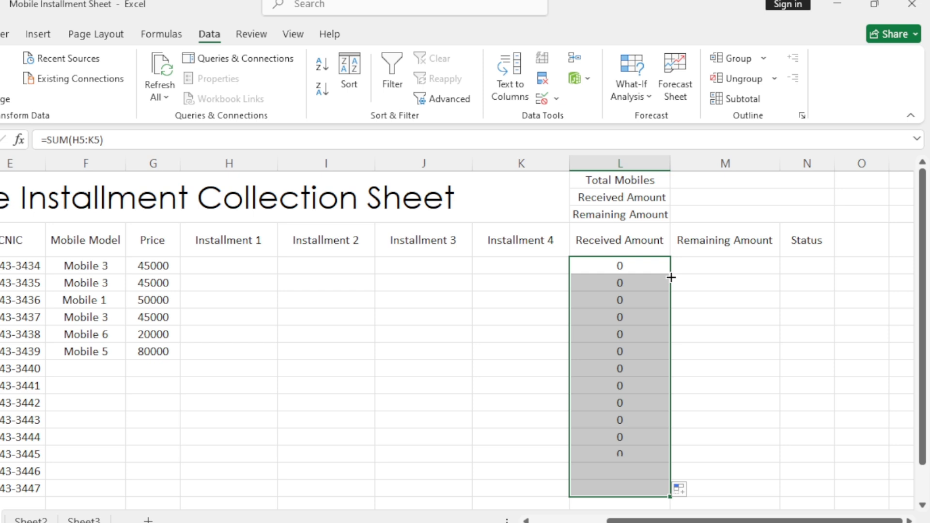
click(592, 418)
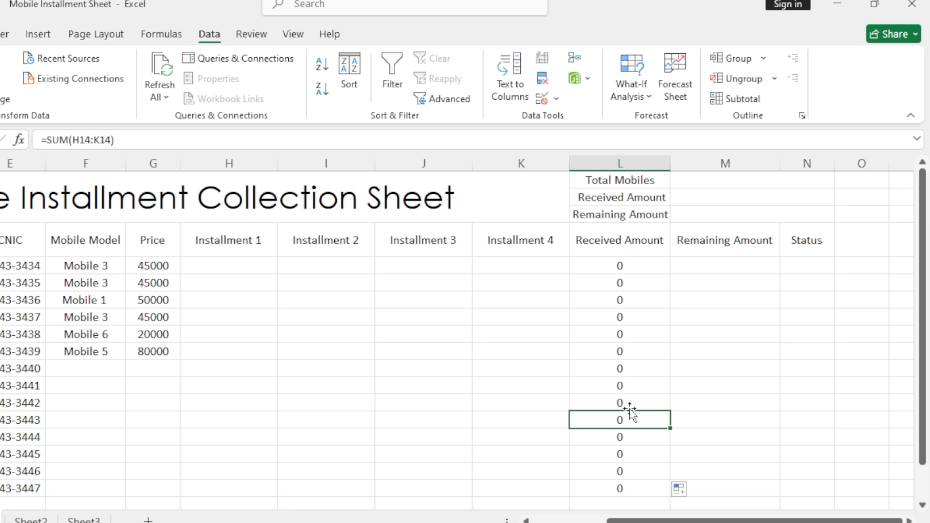
- Enter =G5-L5 in Remaining Amount cell M5 to subtract the received amount from the price
click(725, 267)
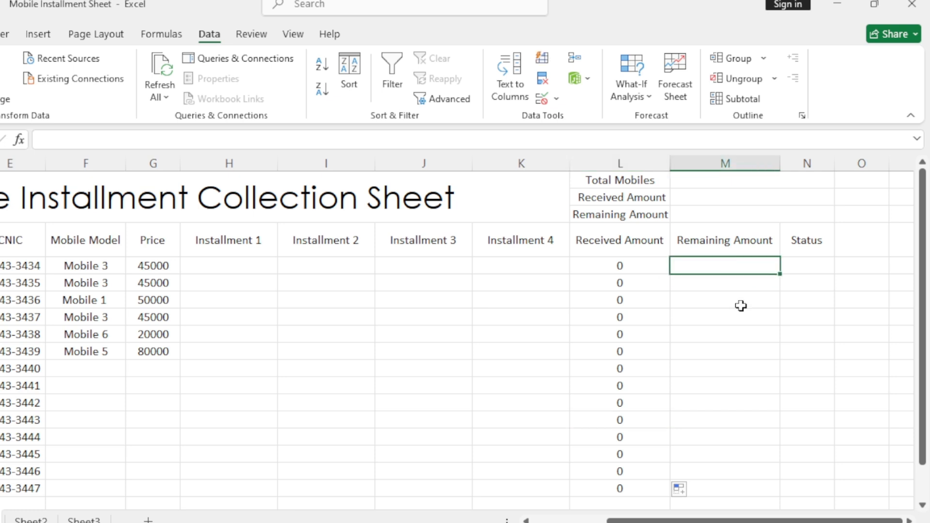
text(=)
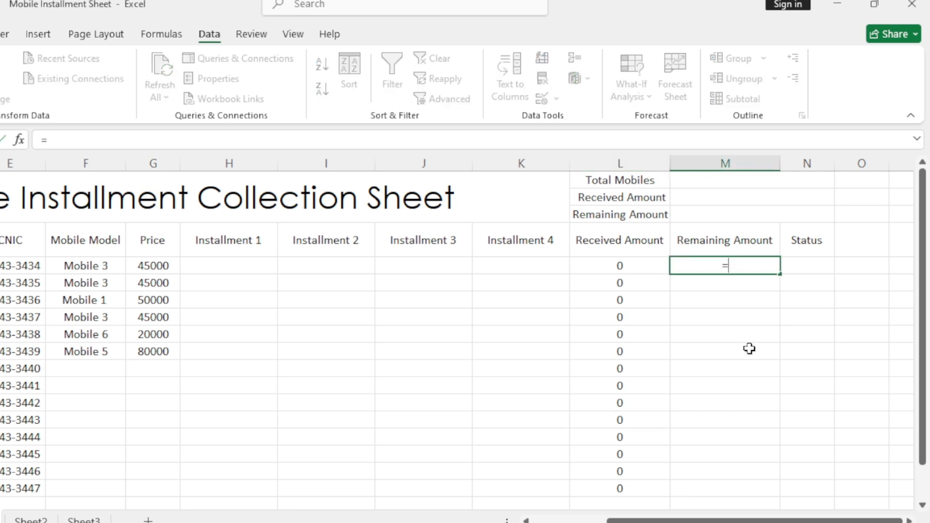
click(154, 264)
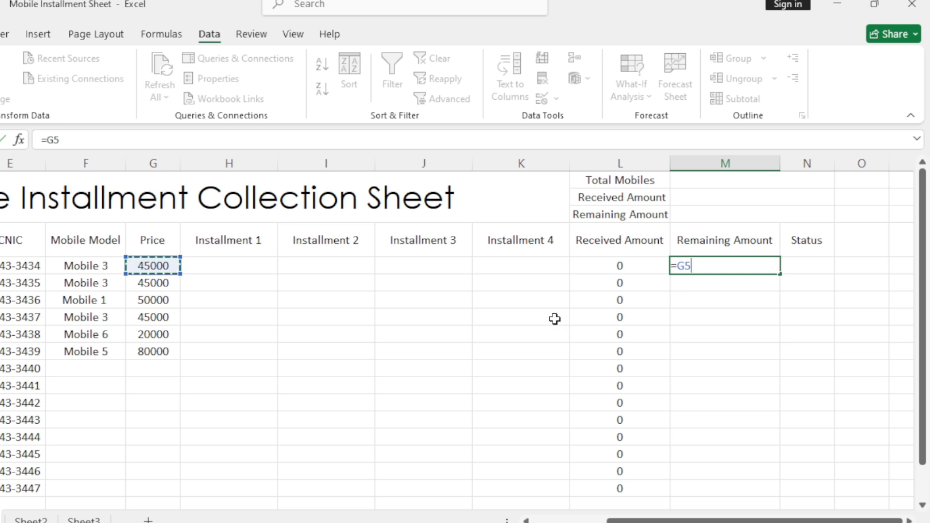
text(-)
click(622, 266)
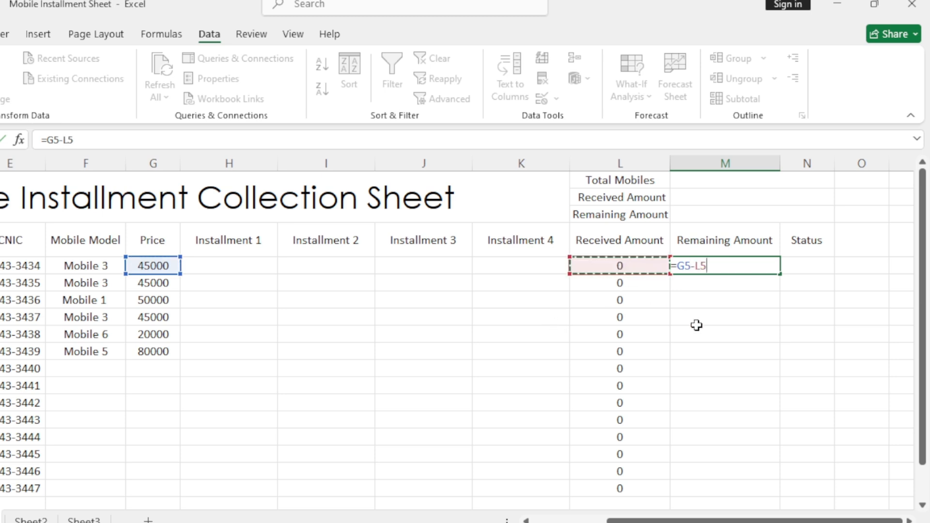
key(Return)
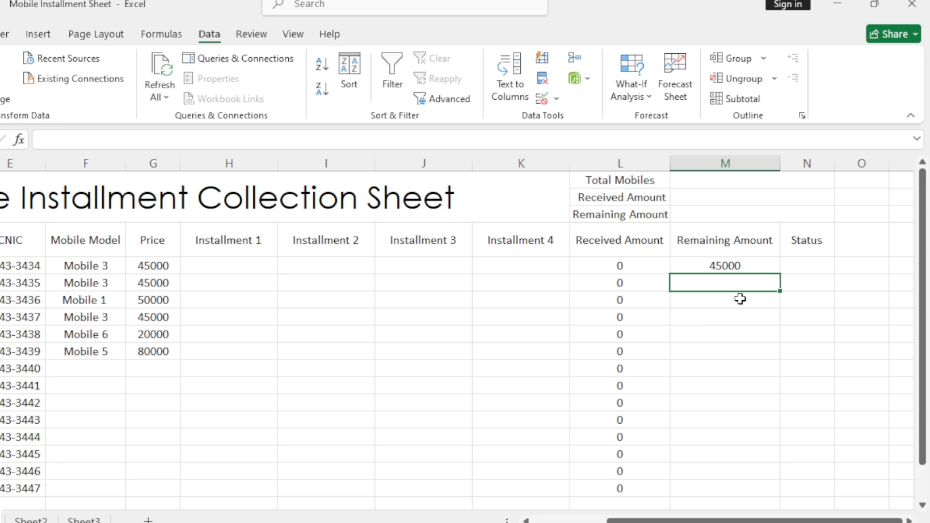
- Fill the Remaining Amount formula from M5 down to M10
click(751, 265)
drag(781, 275, 771, 358)
click(478, 320)
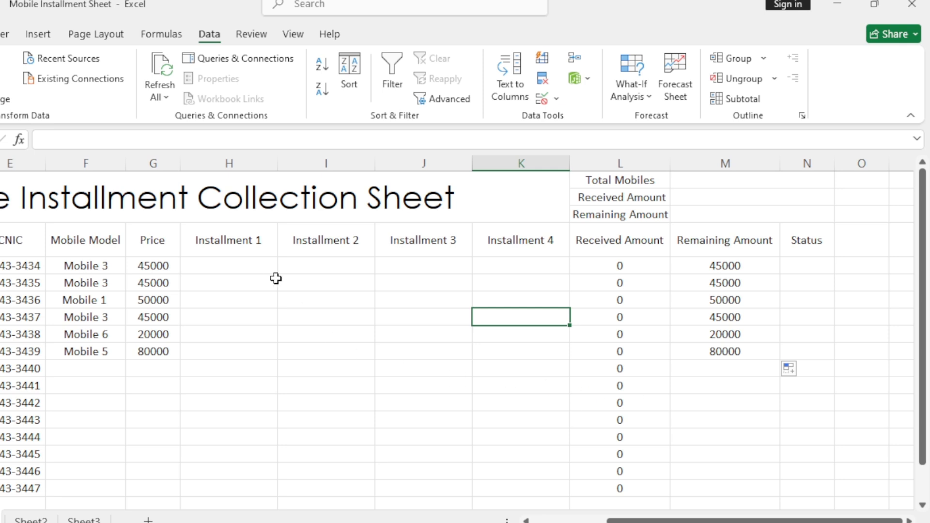
- Enter installments of 4000, 16000, 10000 and 15000 in cells H5 to K5 for the first customer
click(257, 265)
text(4000)
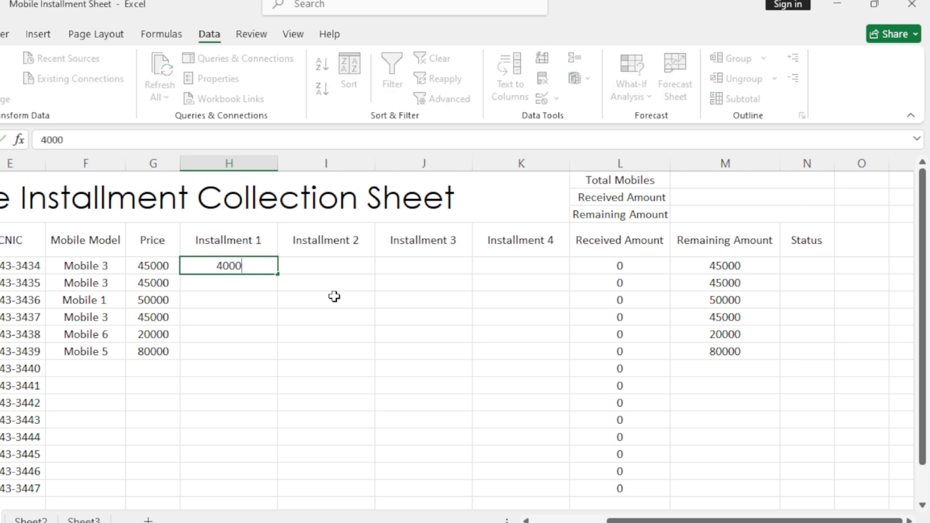
key(Tab)
text(16000)
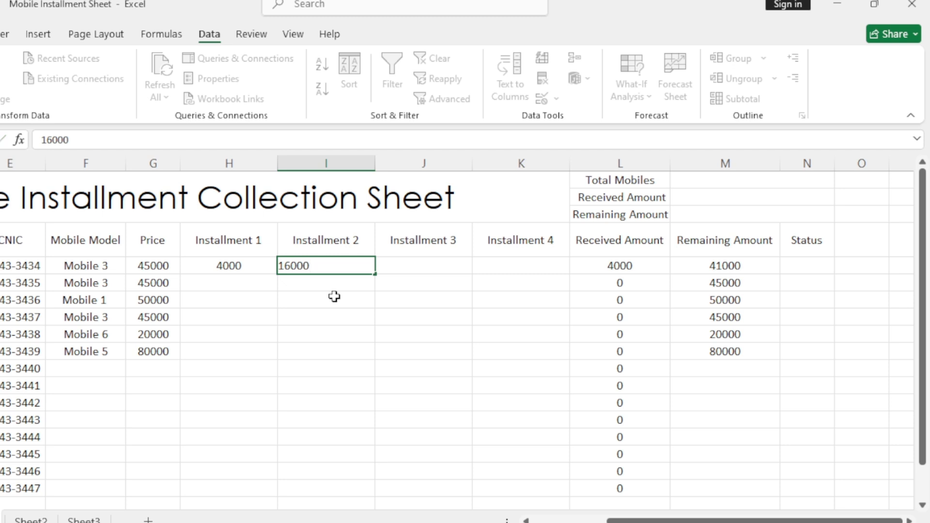
key(Tab)
text(10000)
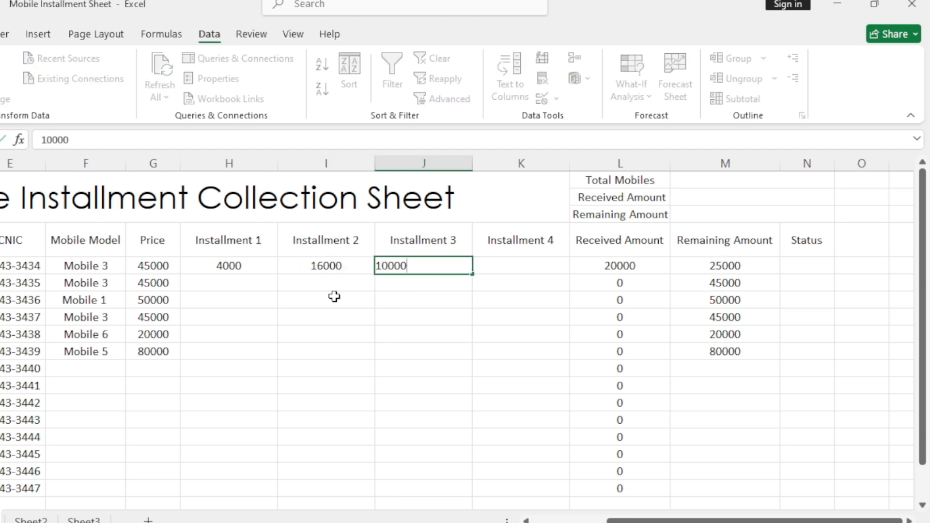
key(Tab)
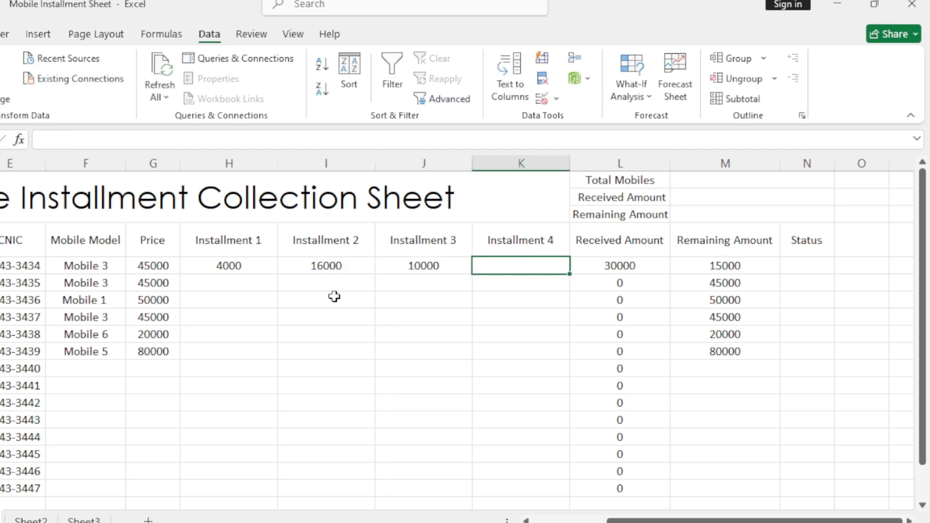
text(2)
key(BackSpace)
text(15000)
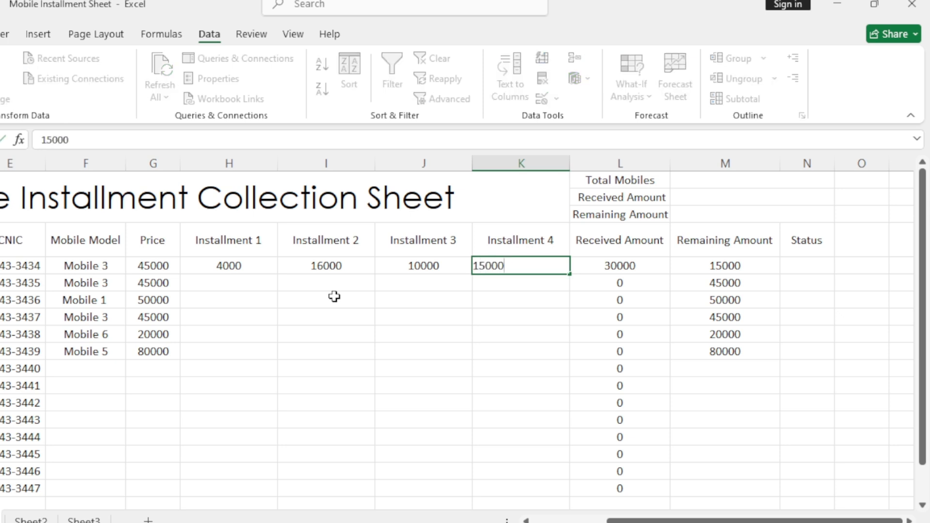
key(Return)
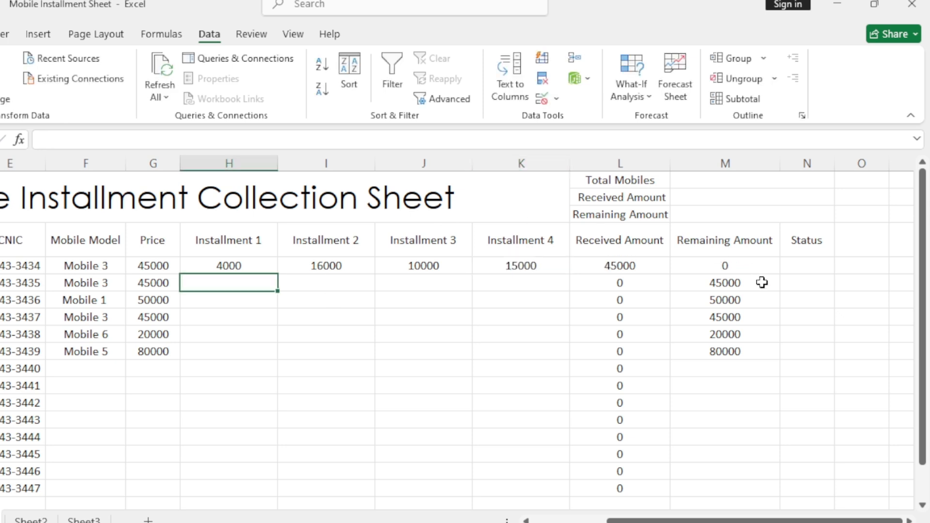
click(727, 262)
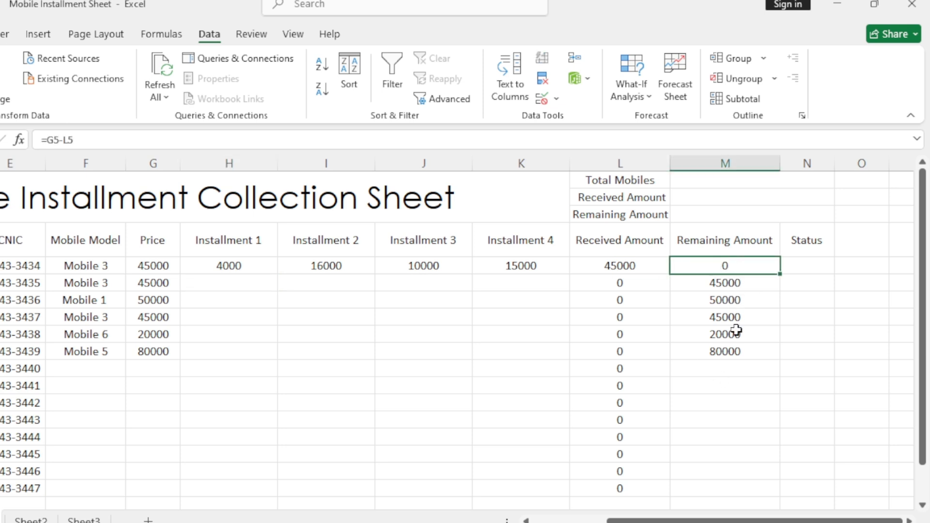
- Start the formula in Status cell N5 with =IF(G5="","", so that an empty price returns empty text
click(803, 266)
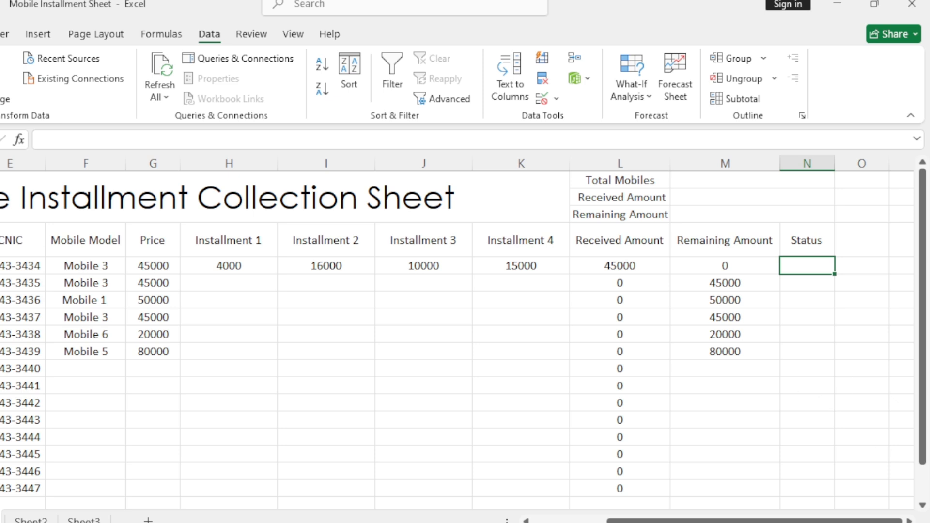
click(909, 522)
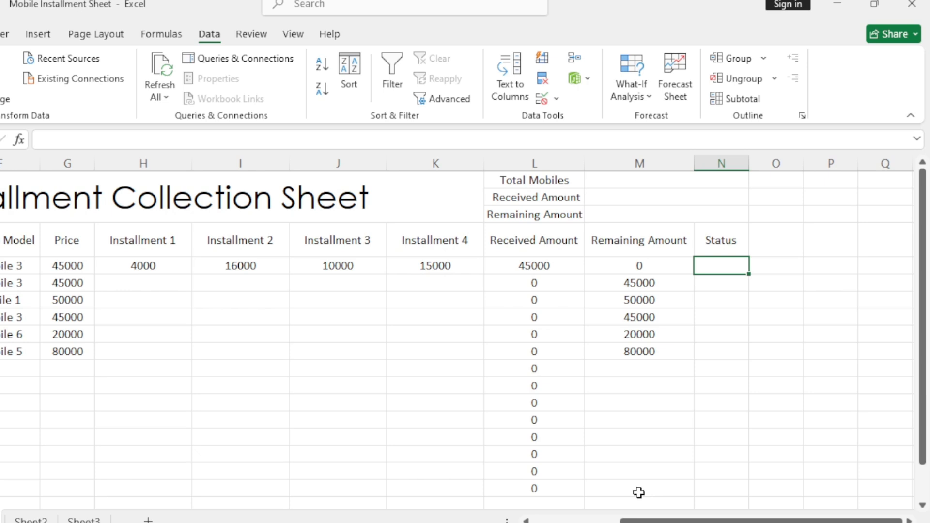
text(=IF()
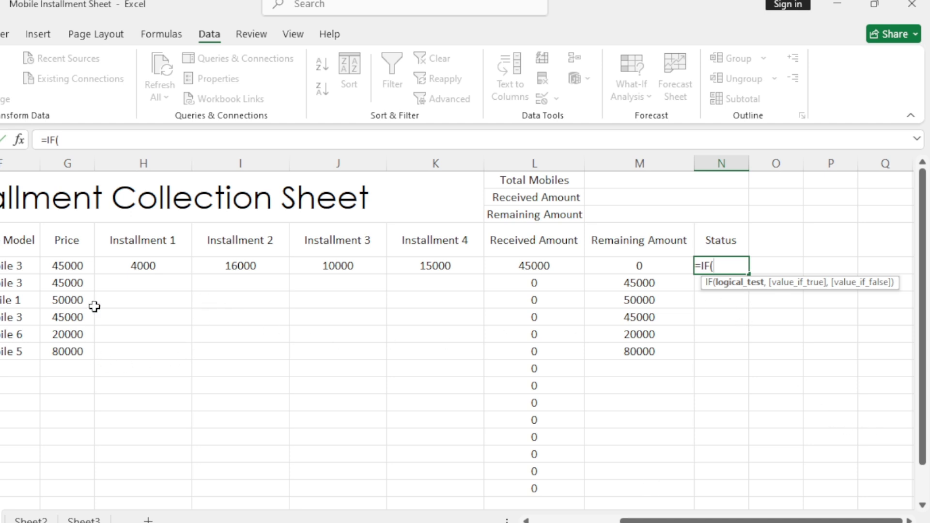
click(69, 267)
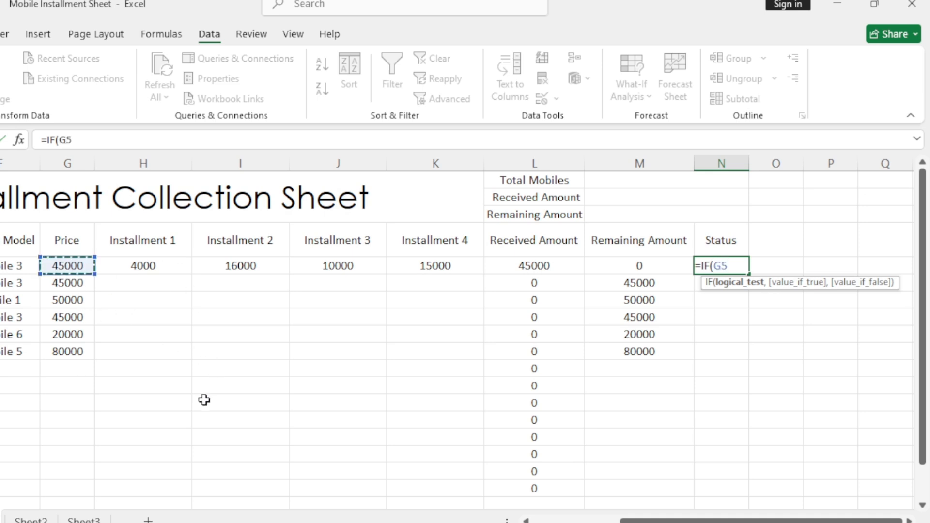
text(="")
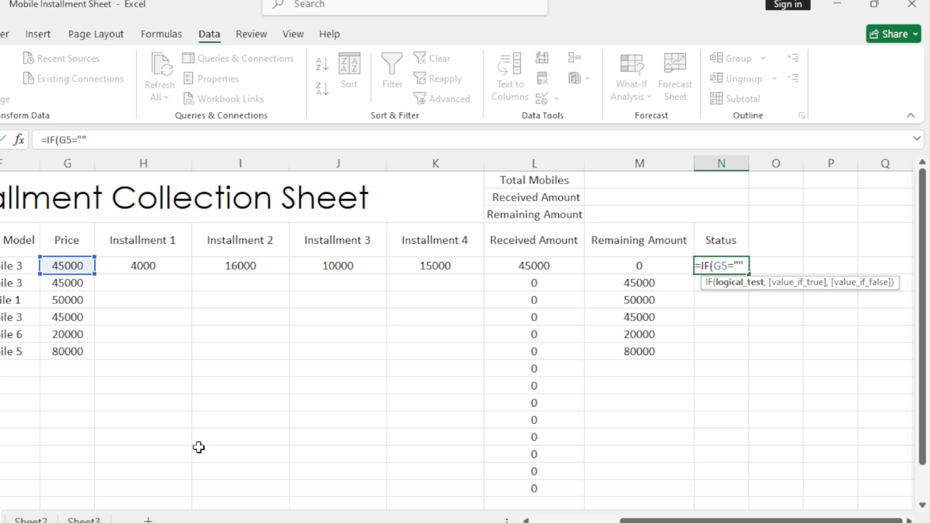
text(,)
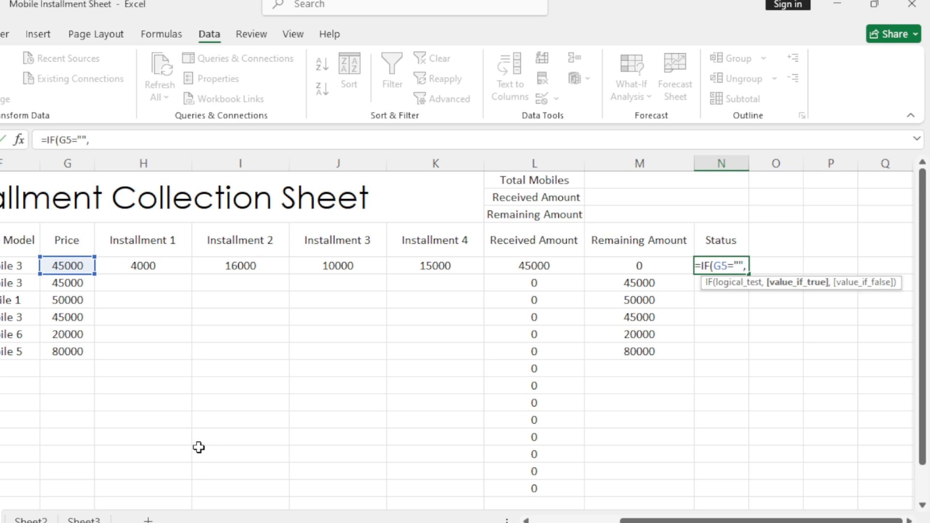
text("")
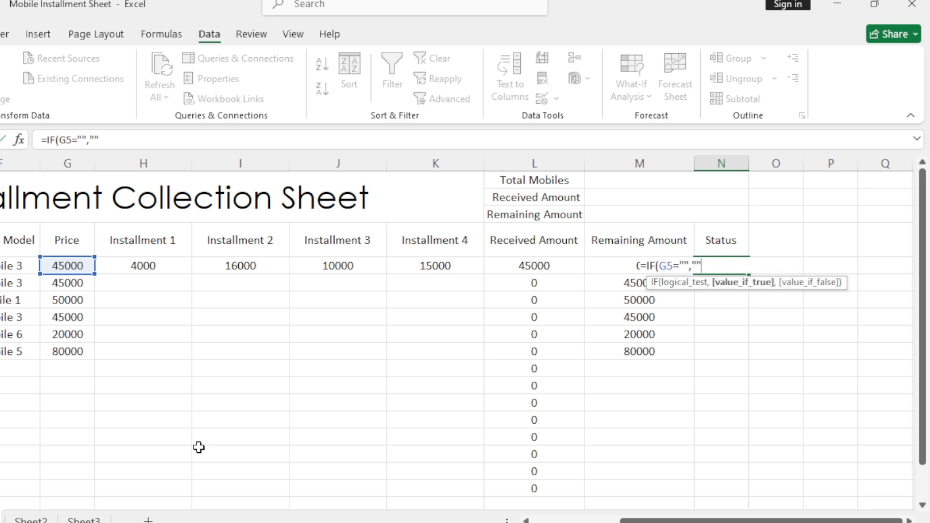
text(,)
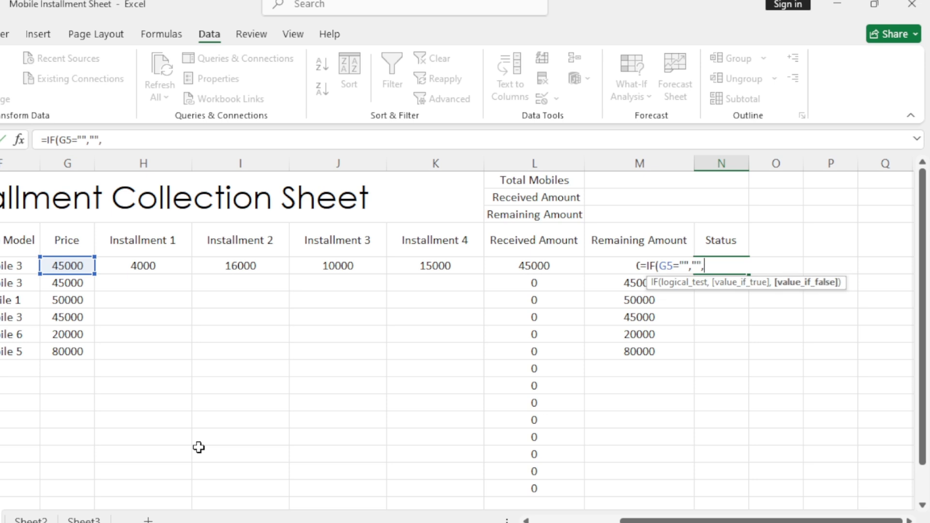
text(if)
- Complete the N5 Status formula with a nested IF(G5=L5,"Paid","Pending") as the value if false
key(Tab)
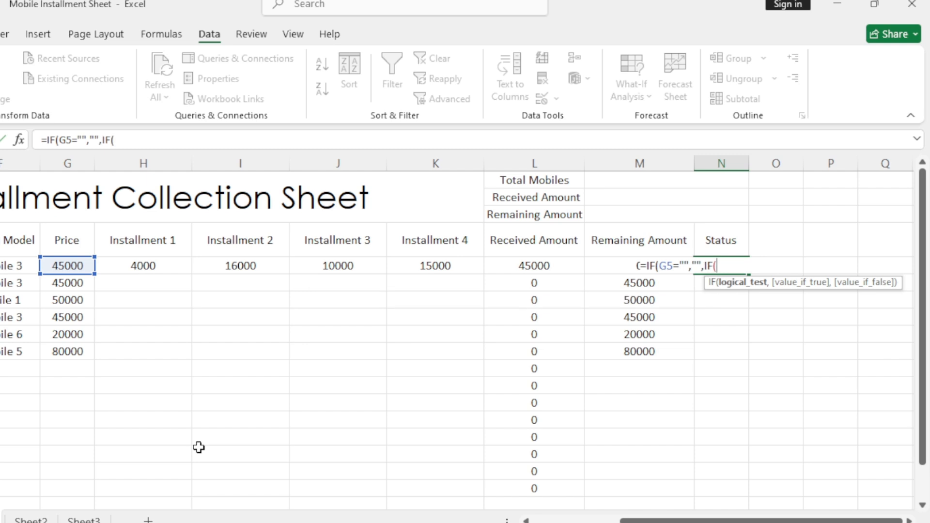
click(80, 265)
text(=)
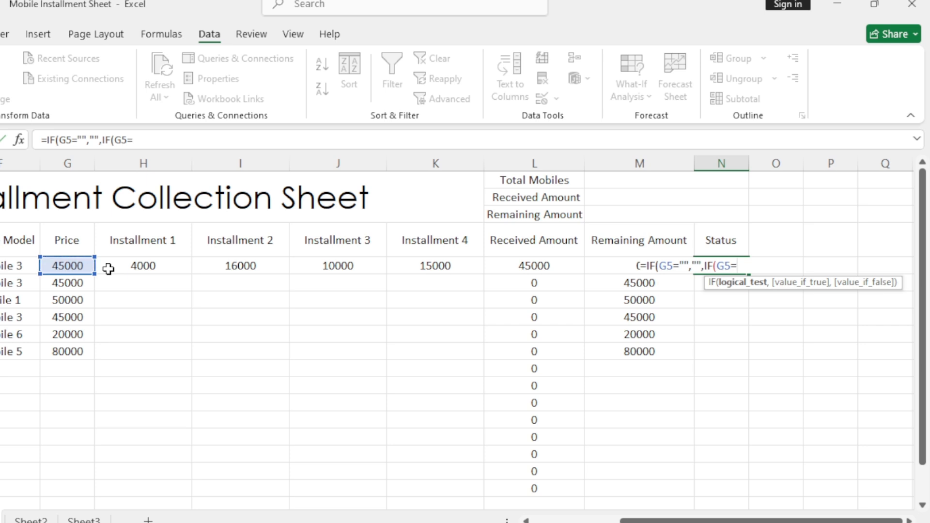
click(550, 264)
text(,)
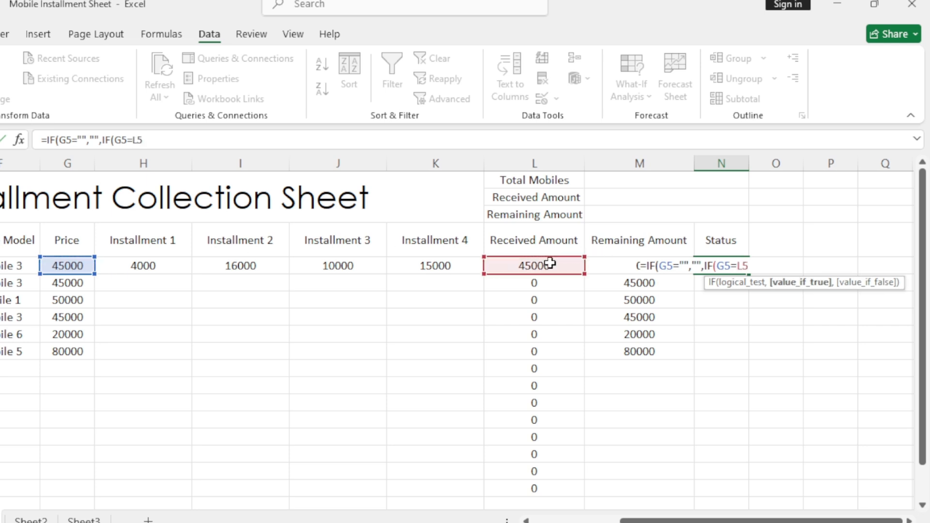
text("Paid",)
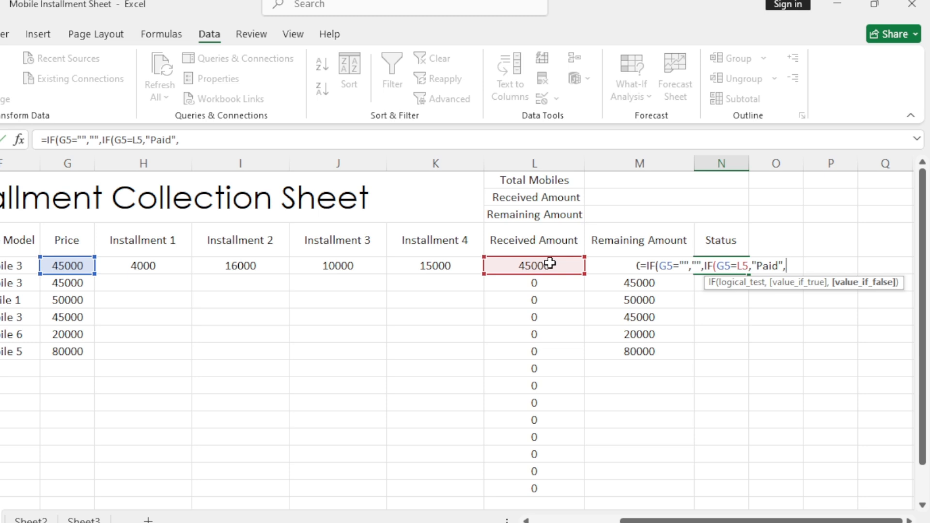
text(P)
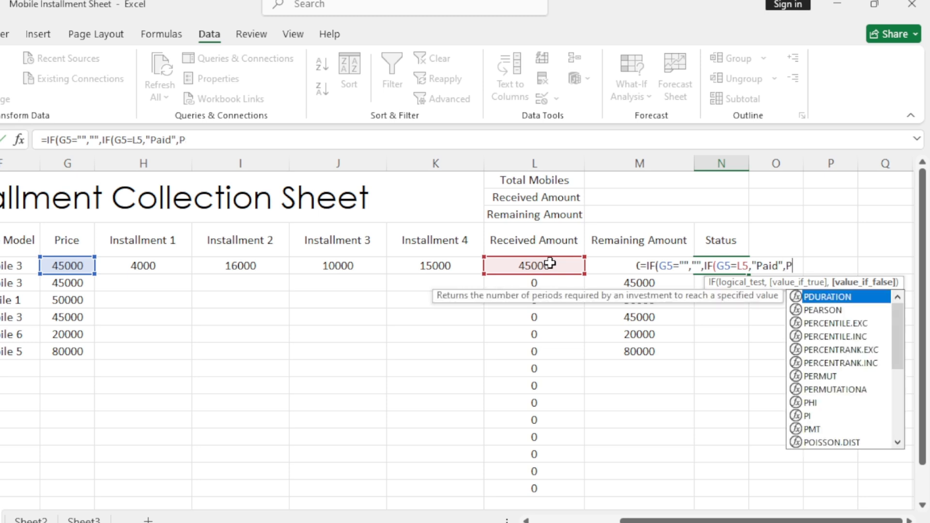
key(BackSpace)
text(")
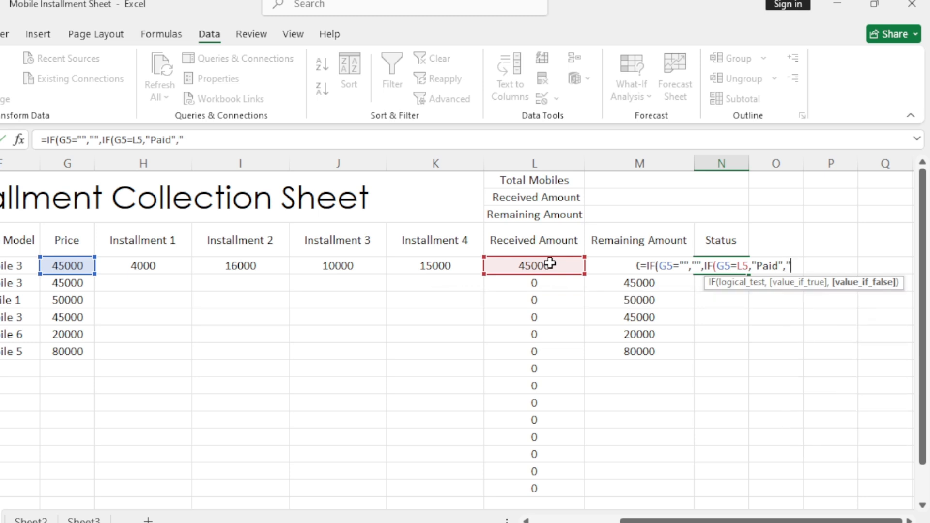
text(Pending)
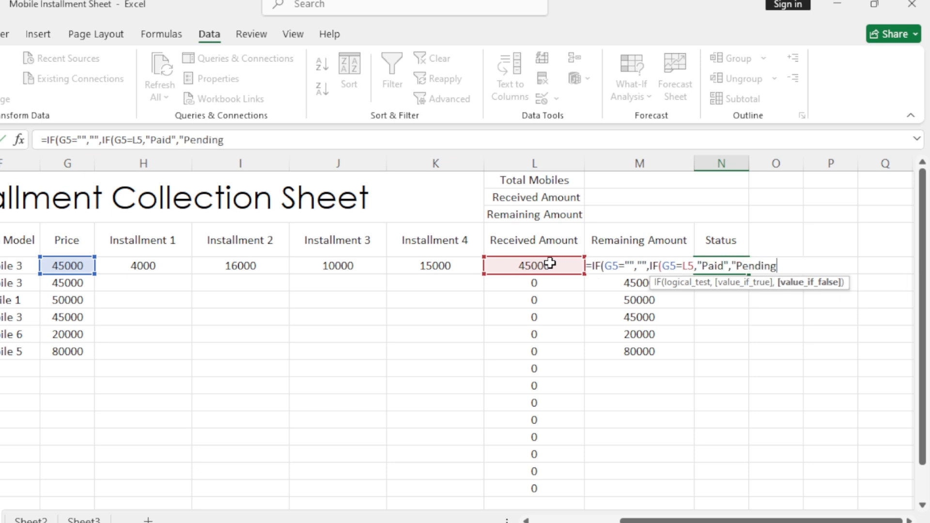
text("))
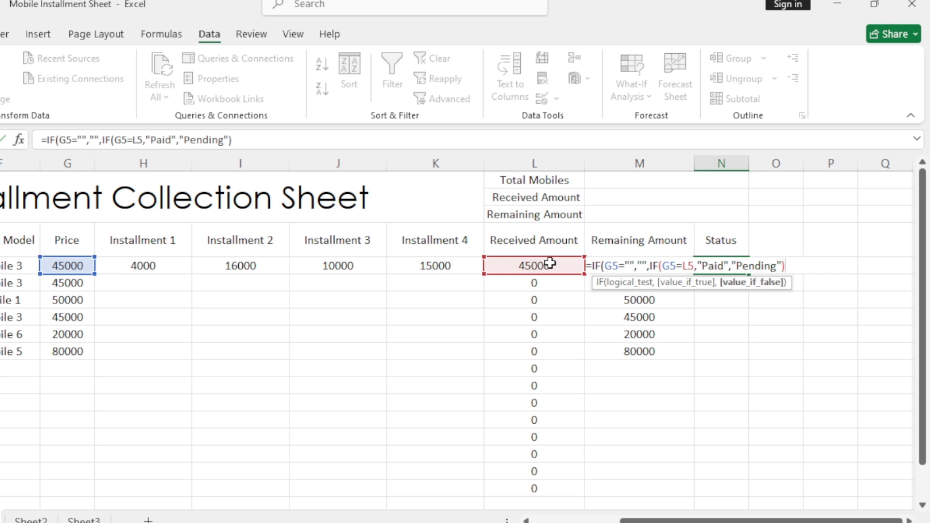
text())
key(Return)
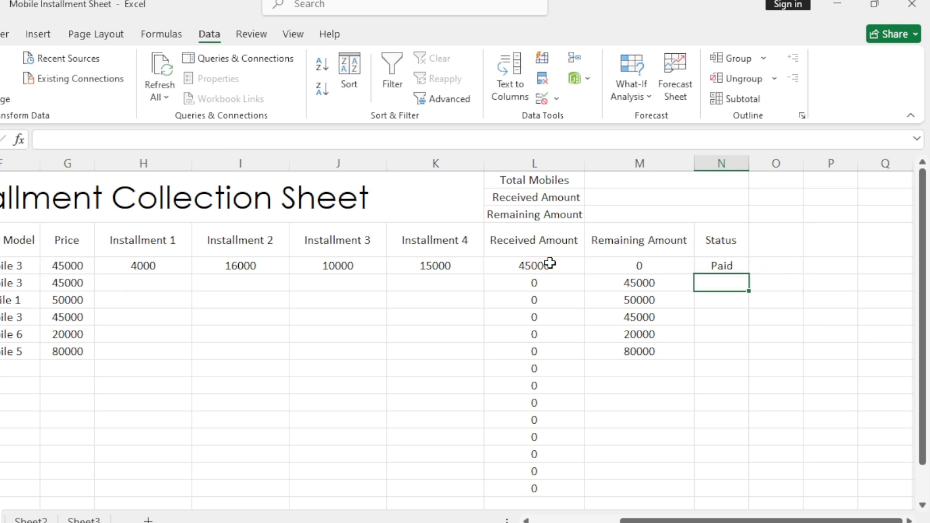
- Fill the Status formula from N5 down to N10
click(724, 265)
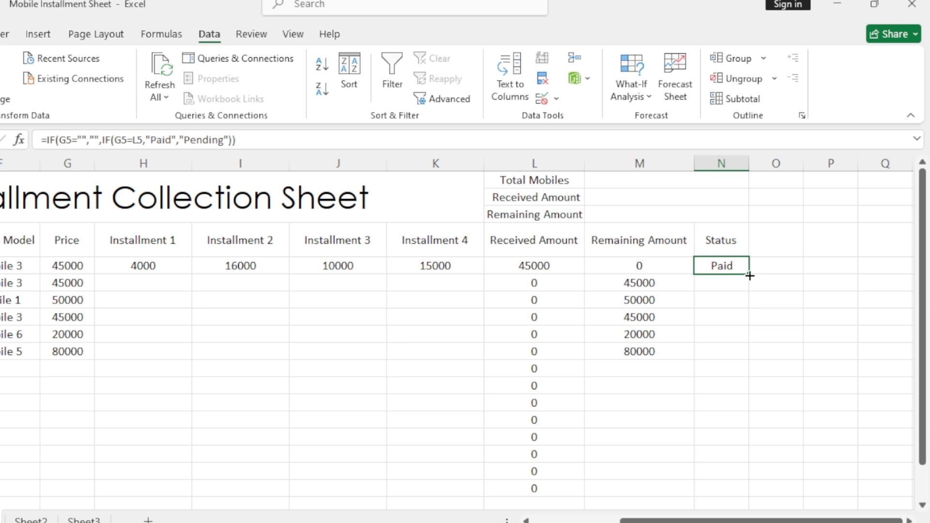
drag(749, 276, 738, 359)
click(312, 364)
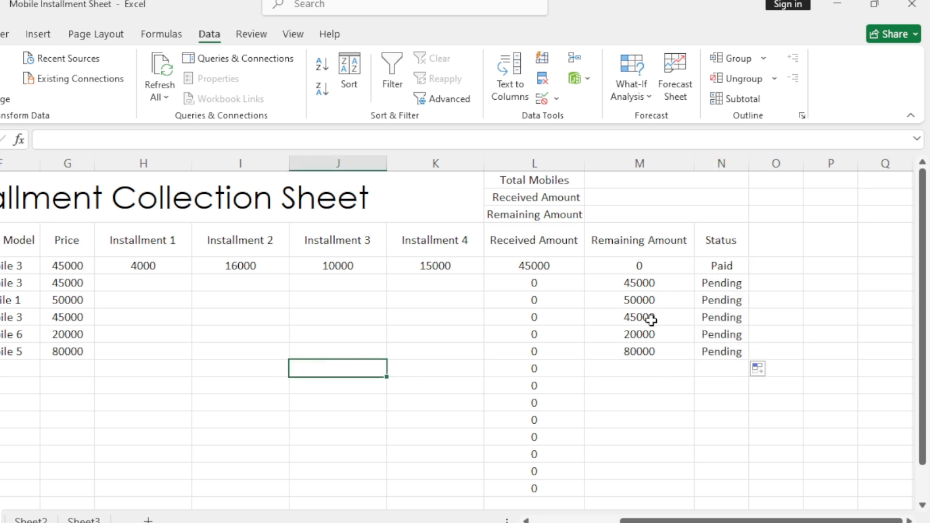
click(662, 266)
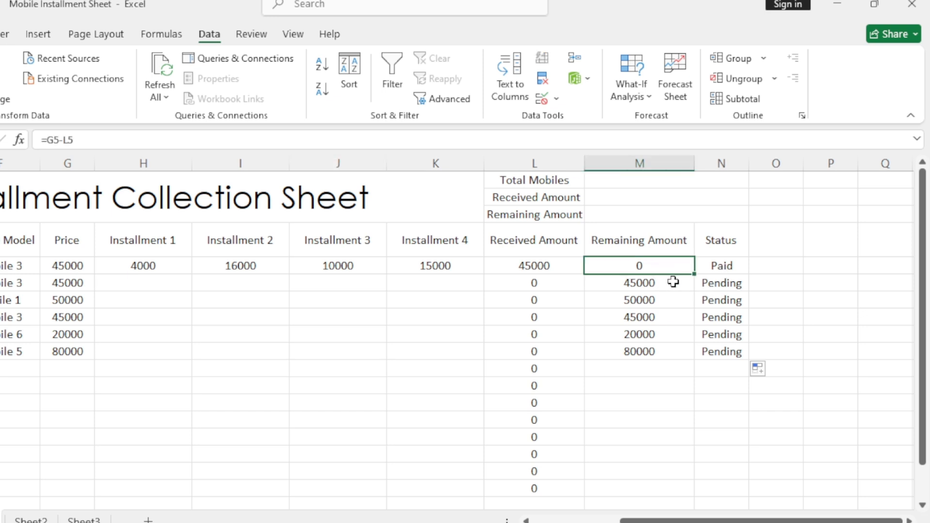
click(677, 303)
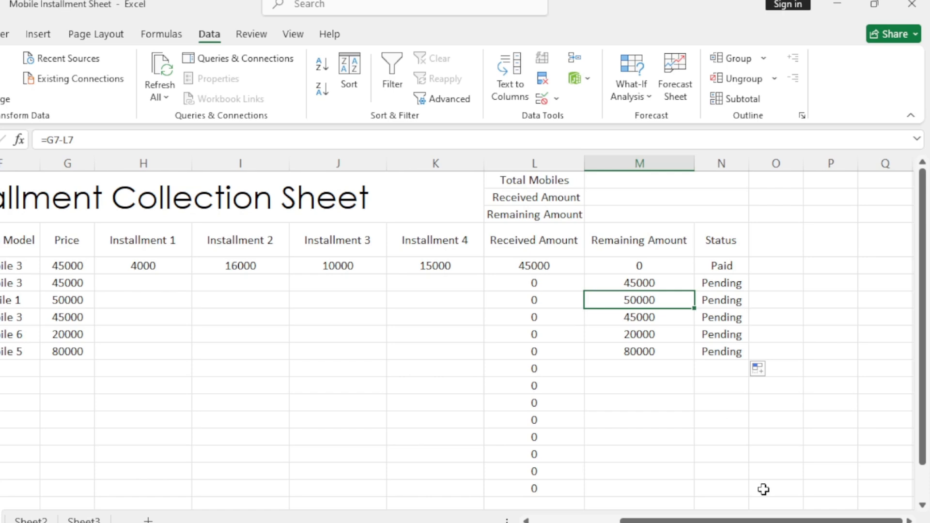
mouse_move(752, 521)
mouse_down()
mouse_move(673, 521)
mouse_move(739, 520)
mouse_up()
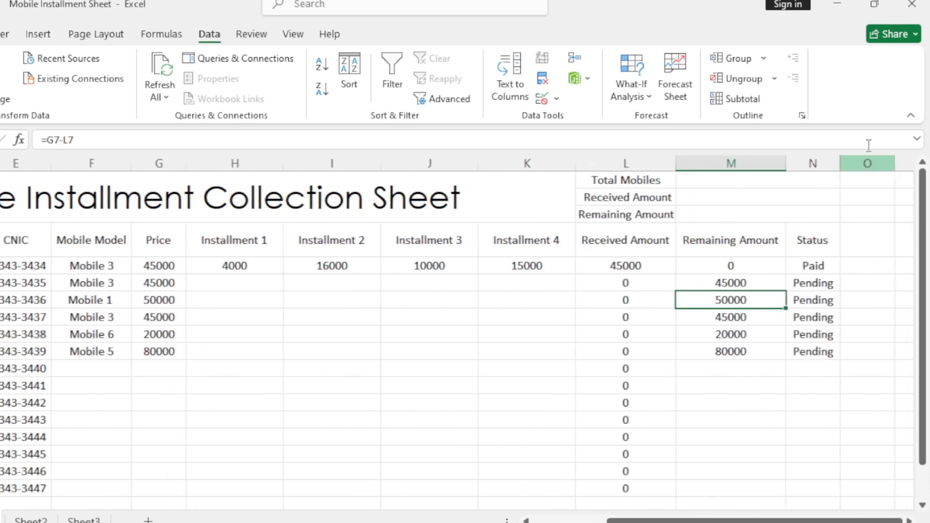
- Create a conditional formatting rule for Status cells N5 to N18 that targets specific text containing "Paid"
drag(800, 267, 815, 370)
scroll(455, 340, up, 2)
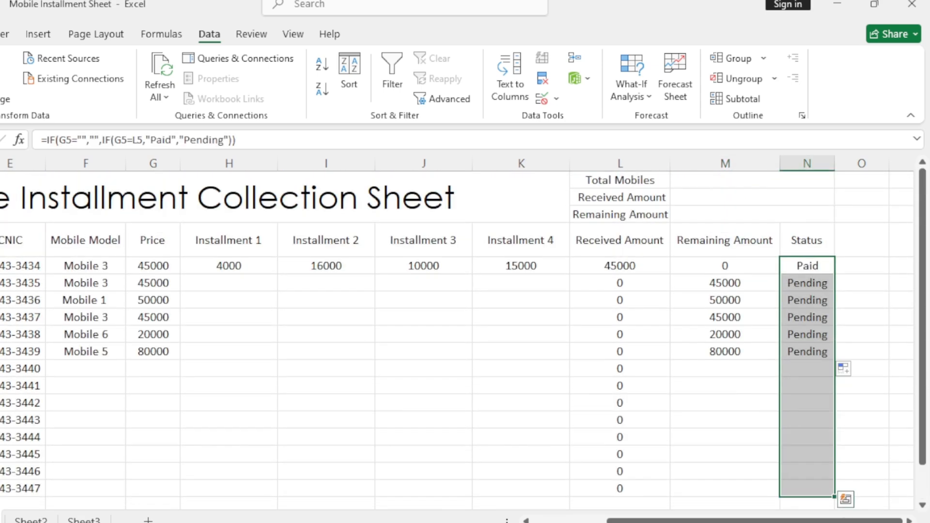
click(452, 94)
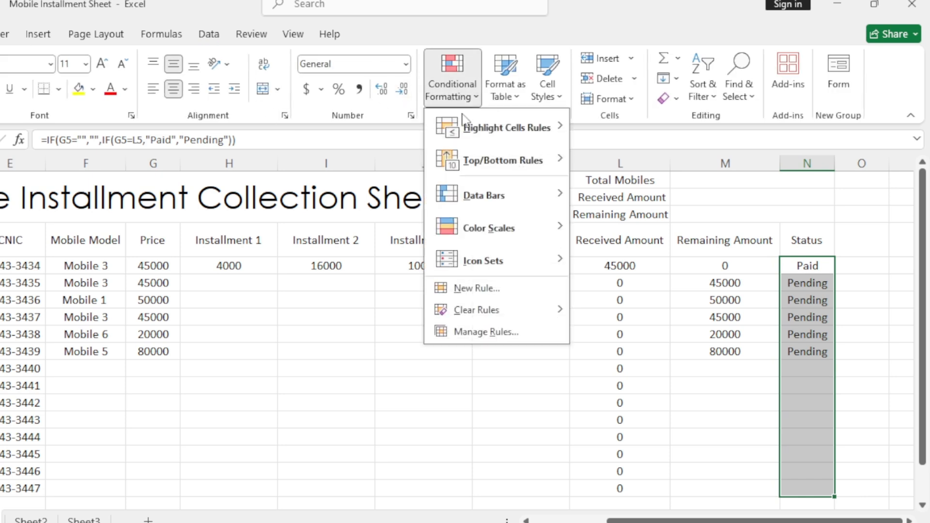
click(499, 294)
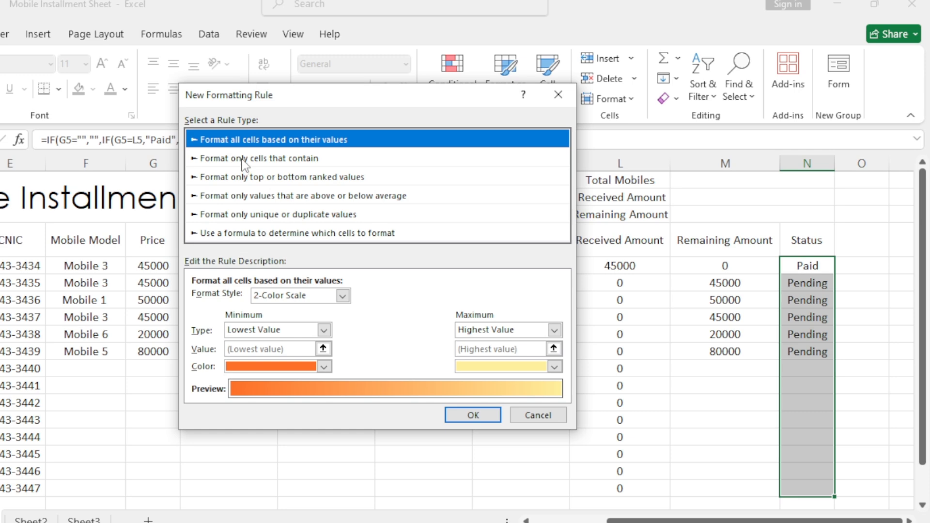
click(245, 160)
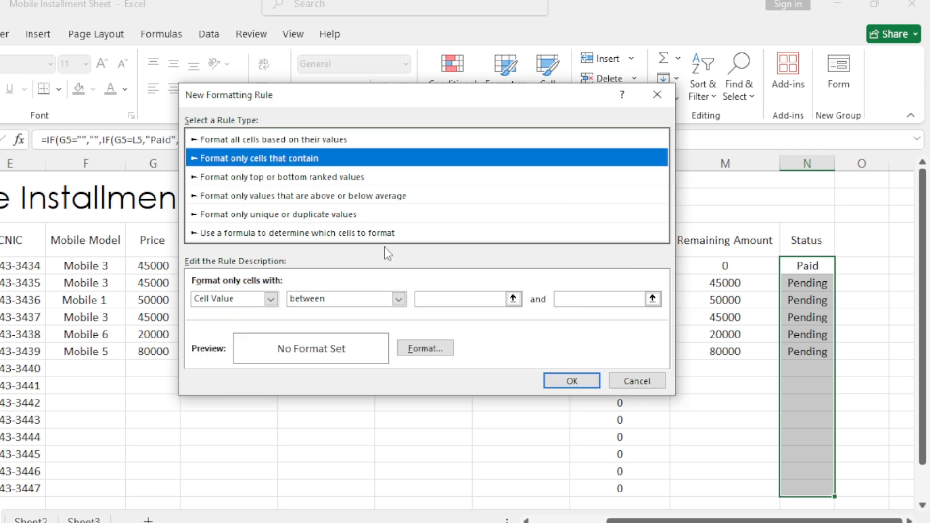
click(271, 300)
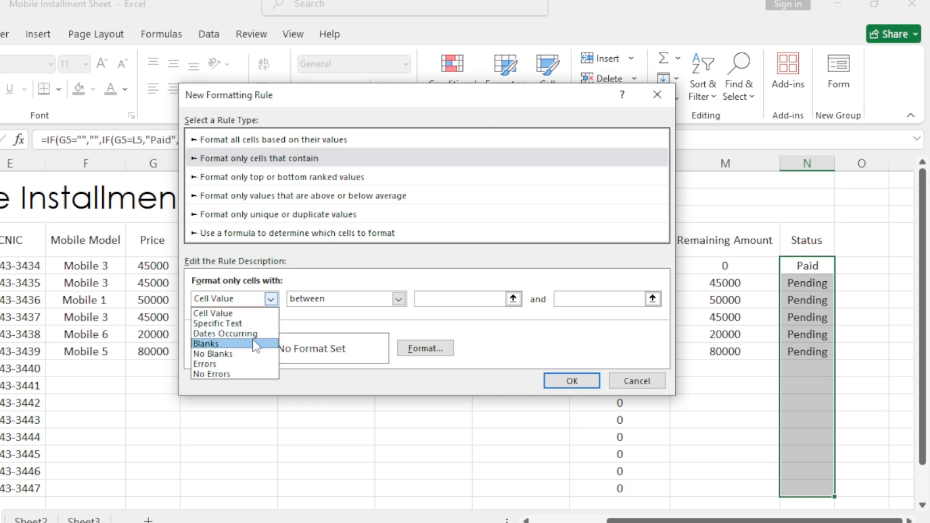
click(252, 324)
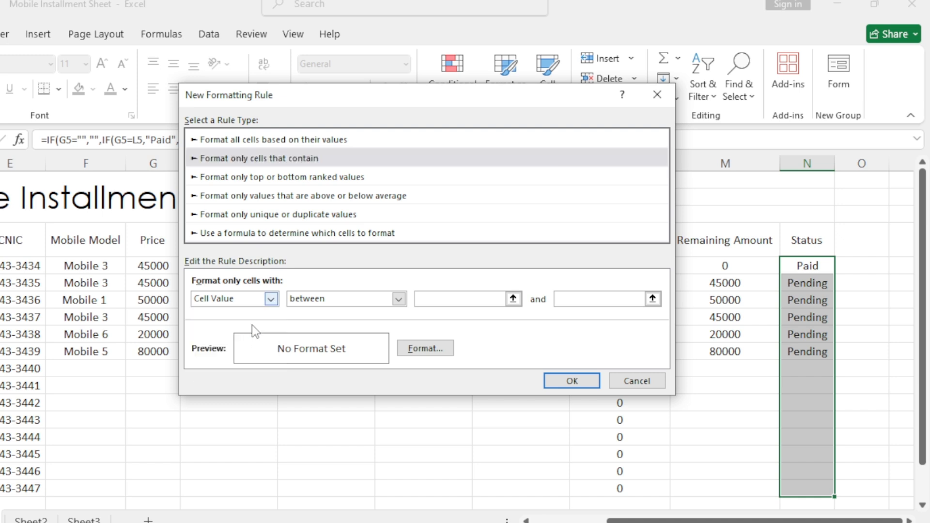
click(424, 300)
text(Paid)
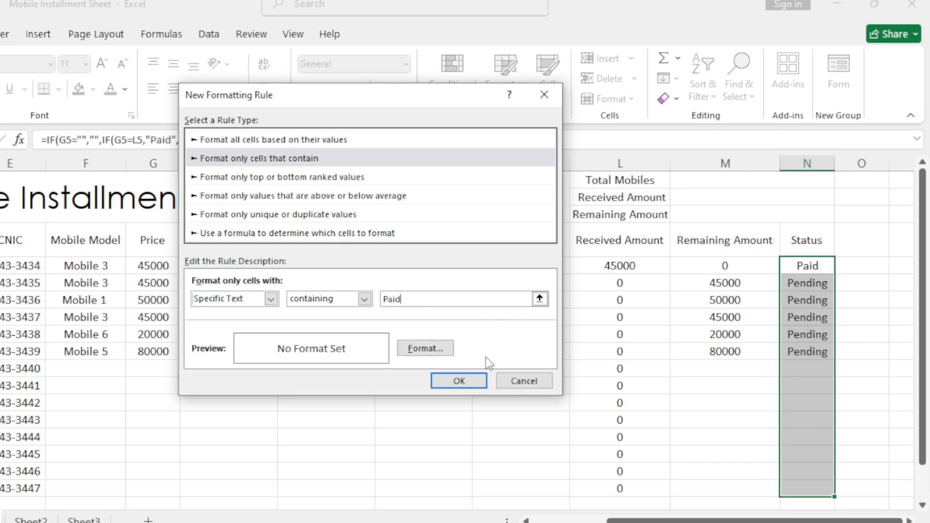
- Give the "Paid" rule a light green fill with white font and apply it to the Status cells
click(425, 351)
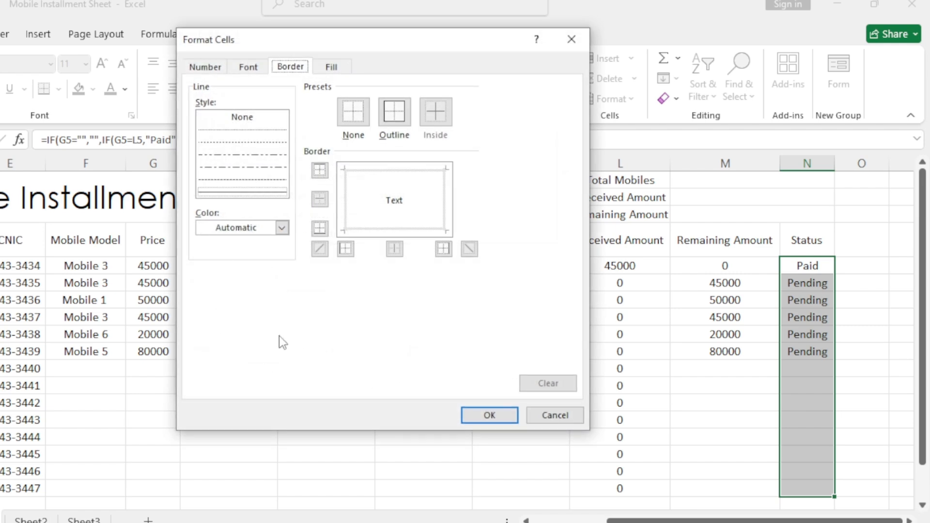
click(332, 67)
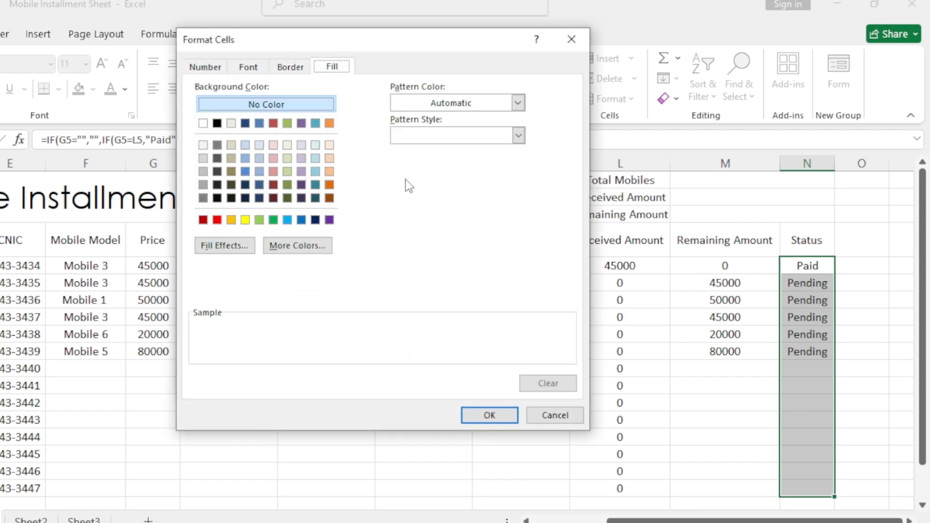
click(260, 221)
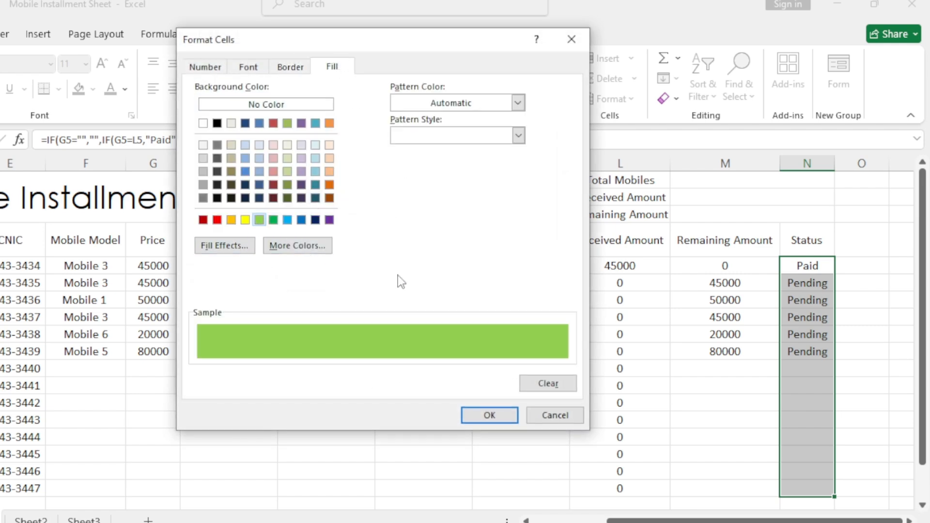
click(257, 68)
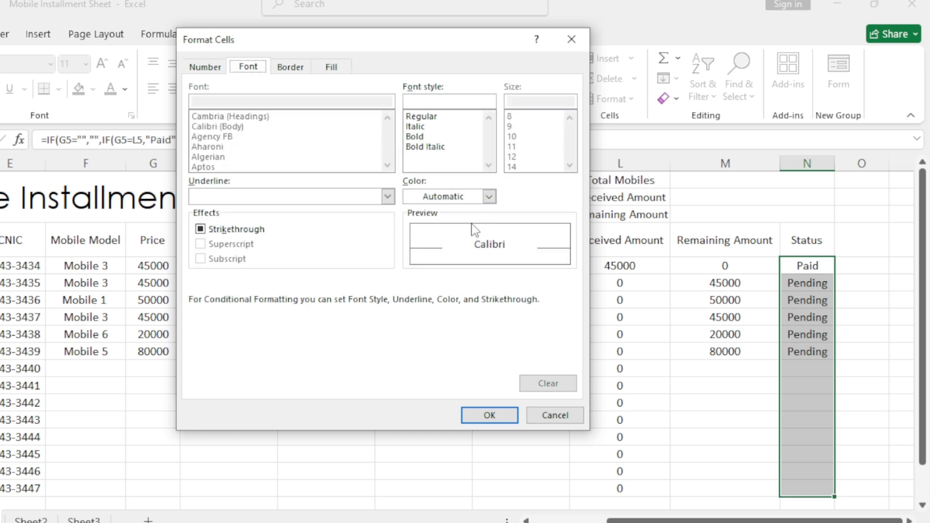
click(490, 202)
click(422, 253)
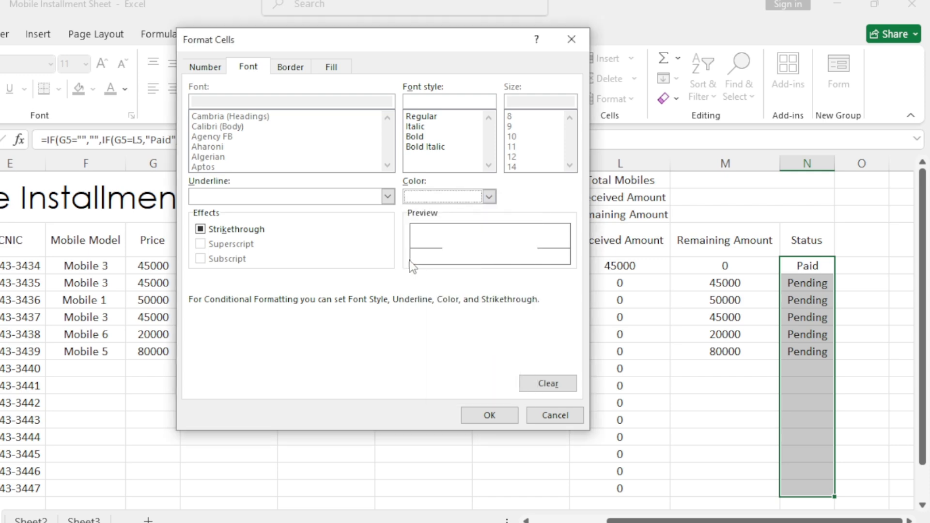
click(487, 416)
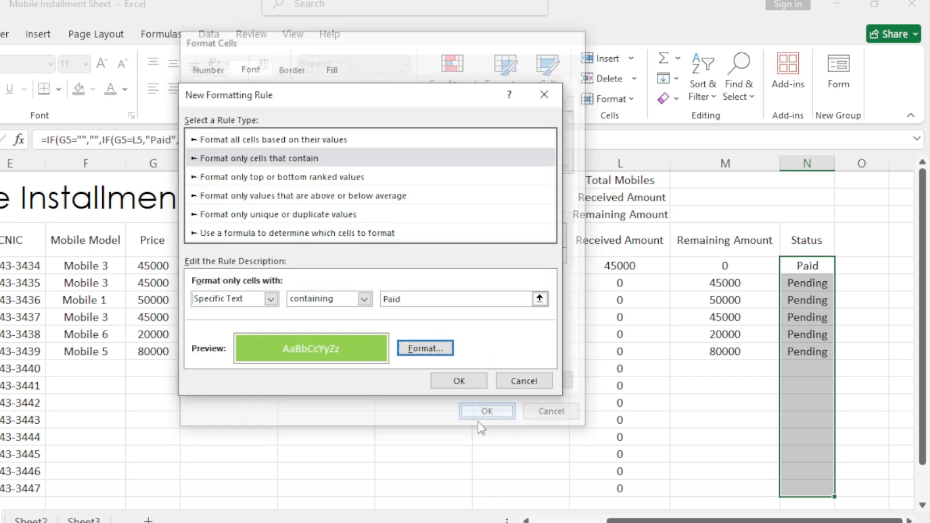
click(459, 381)
click(801, 299)
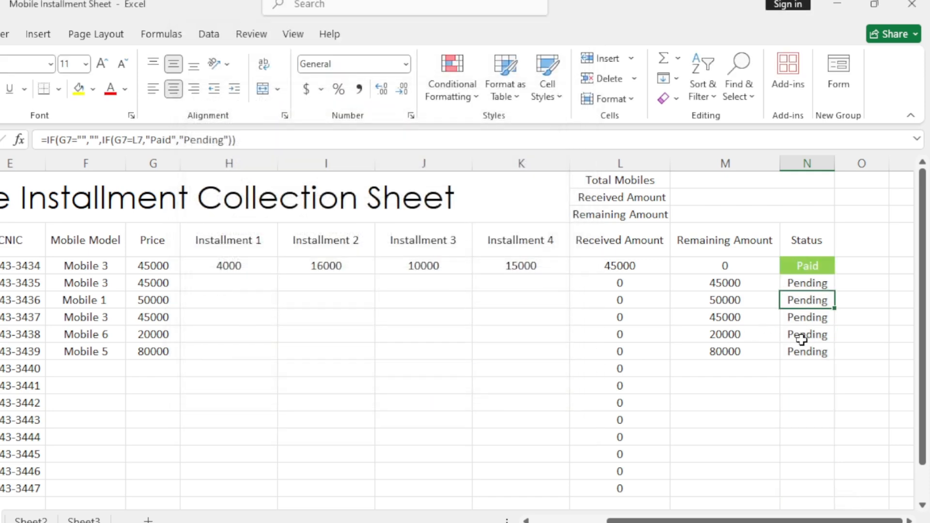
- Create another conditional formatting rule for Status cells N5 to N19 that targets specific text containing "Pending"
click(809, 273)
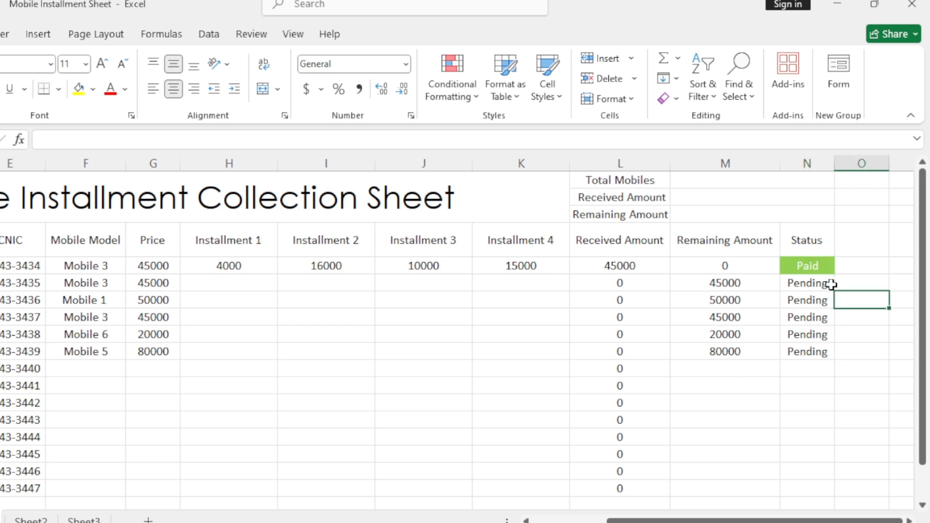
key(ctrl+shift+Down)
drag(811, 471, 814, 457)
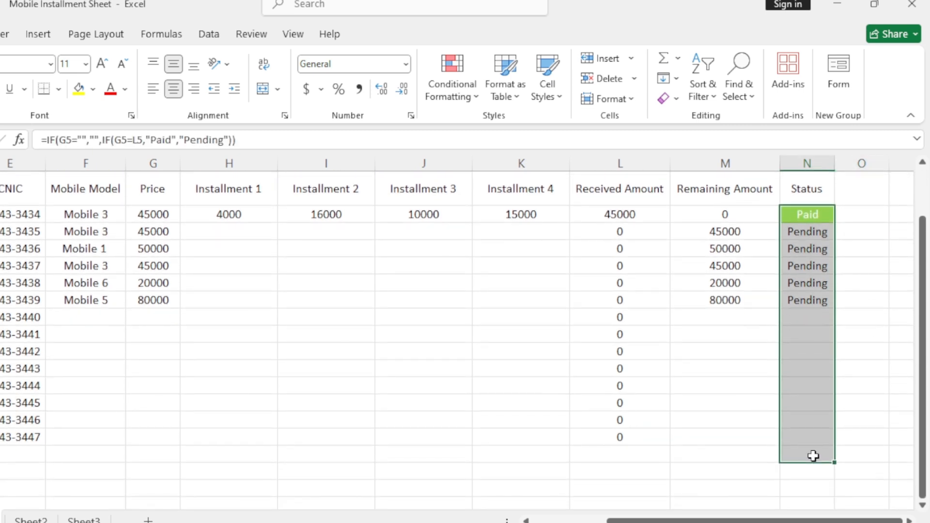
click(439, 87)
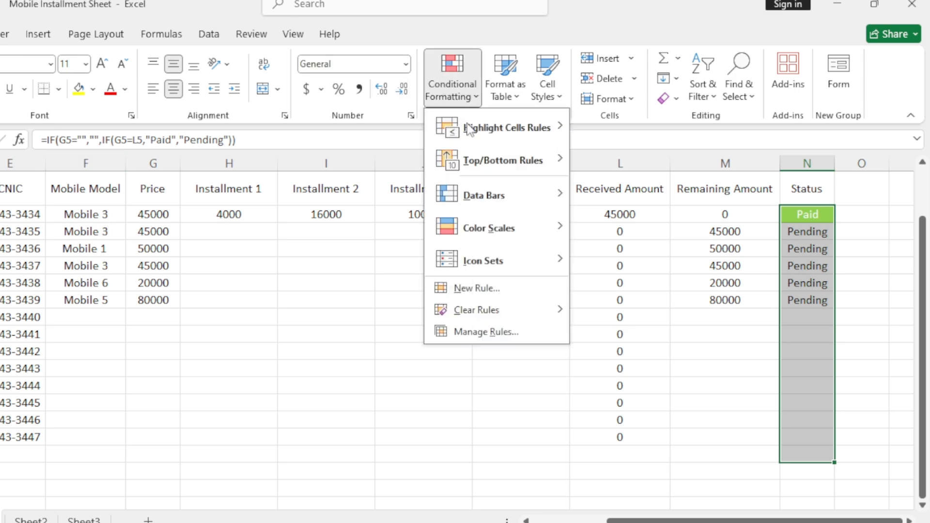
click(483, 290)
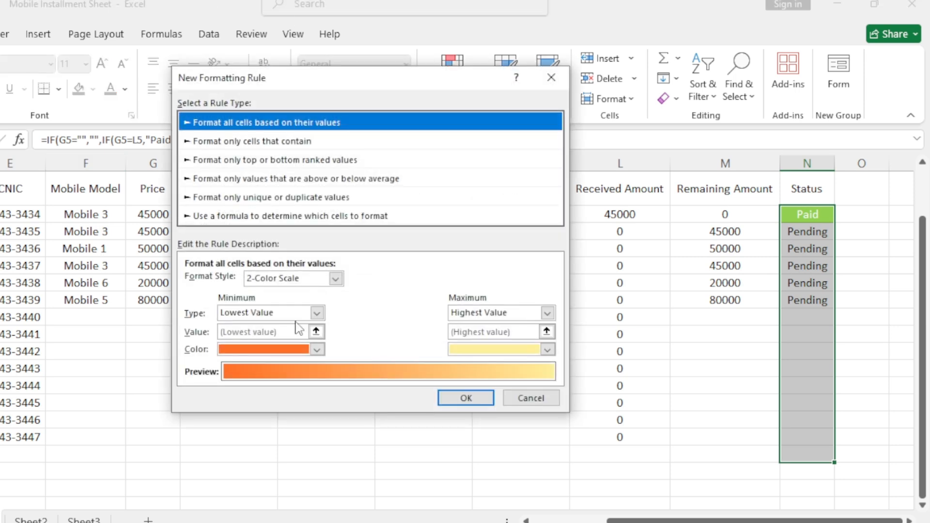
click(246, 142)
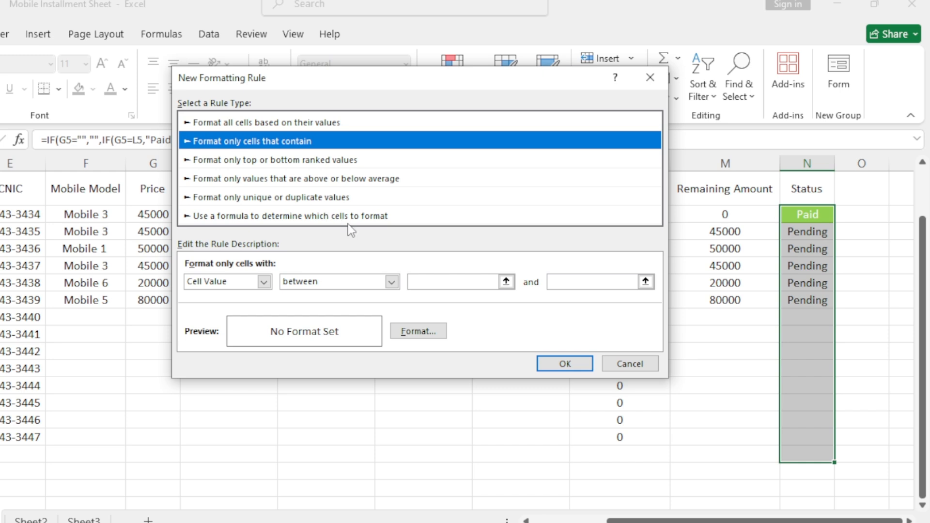
click(264, 281)
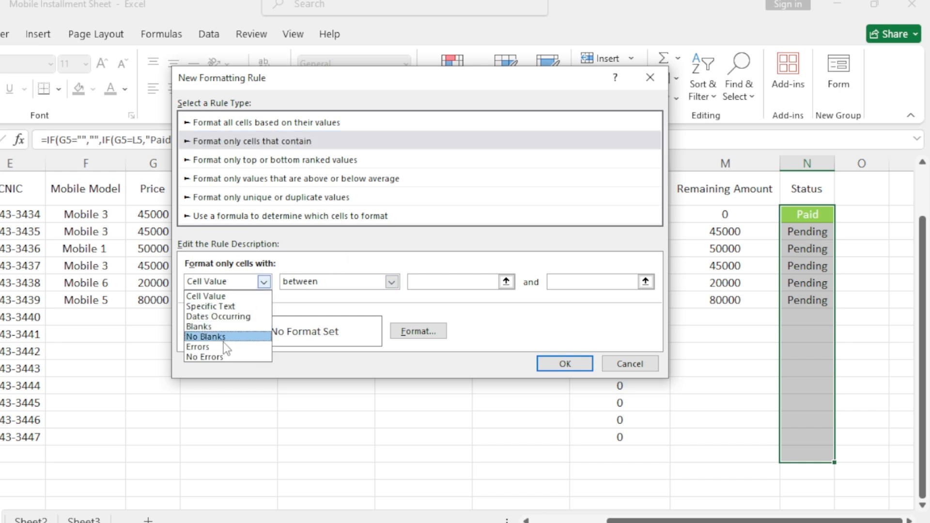
click(233, 306)
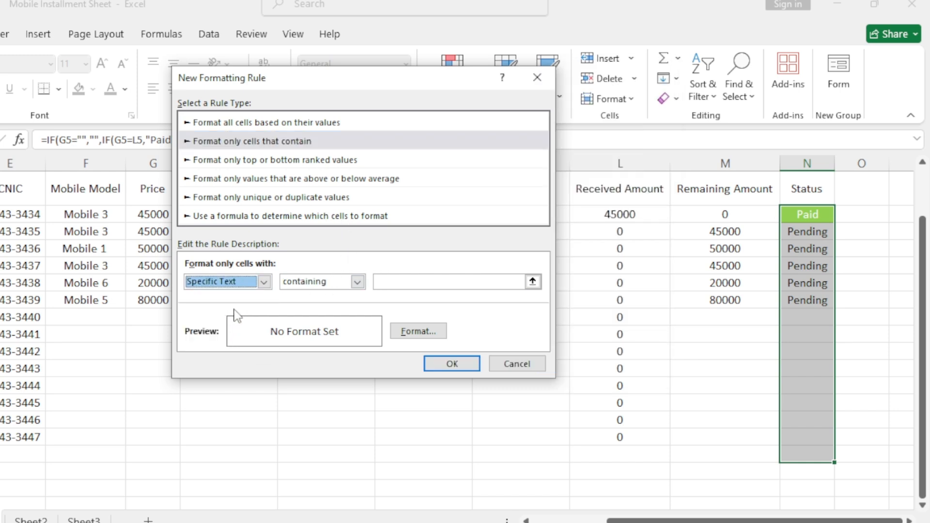
click(431, 280)
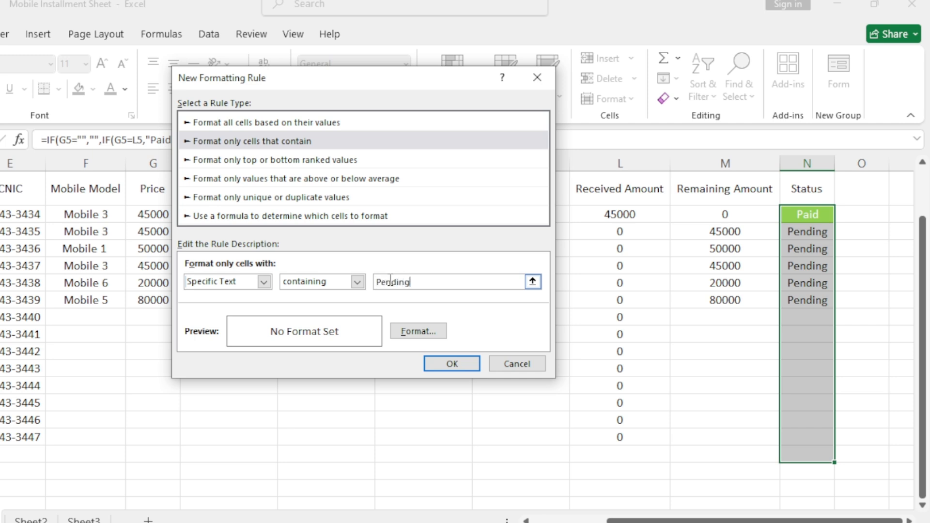
- Give the "Pending" rule a red fill with white font and apply it to the Status cells
click(416, 333)
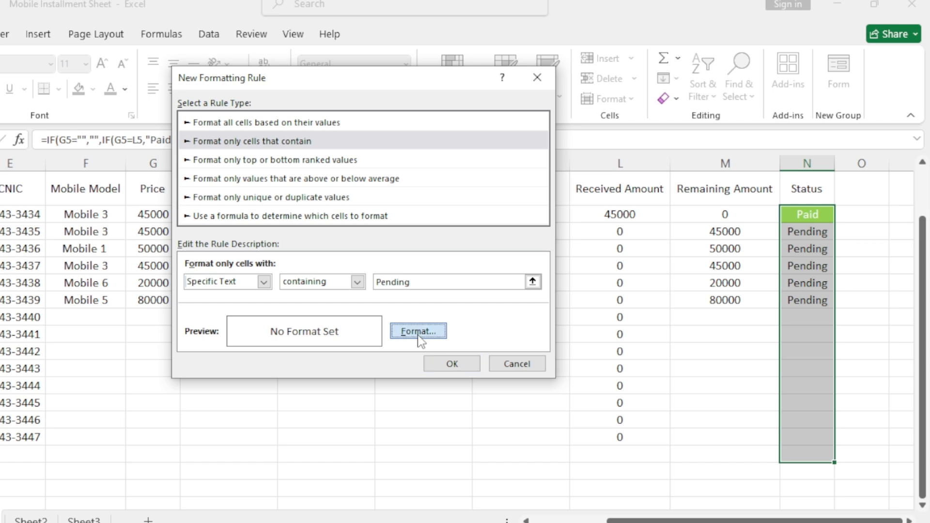
click(324, 49)
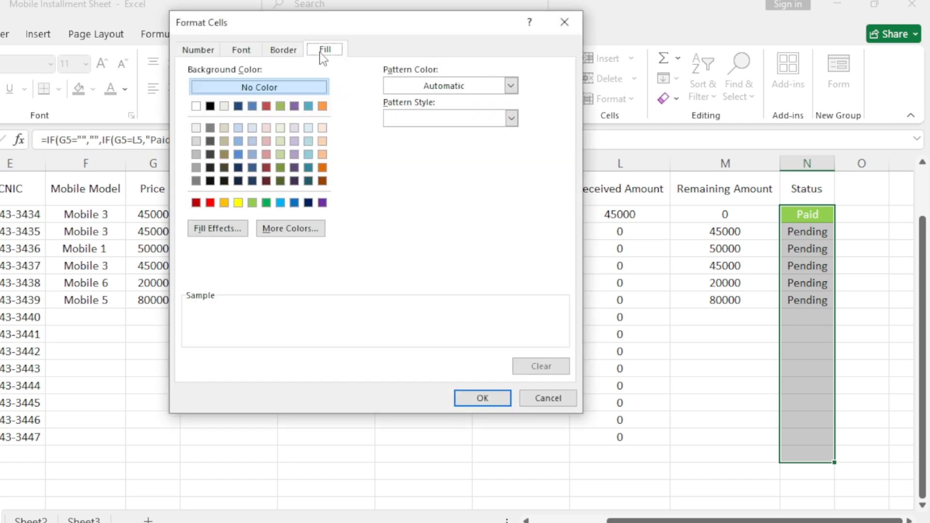
click(210, 202)
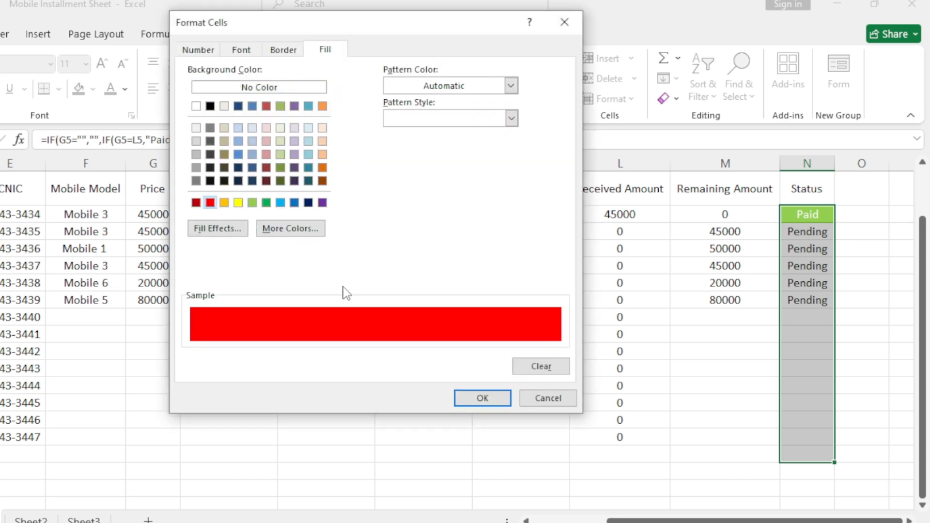
click(241, 50)
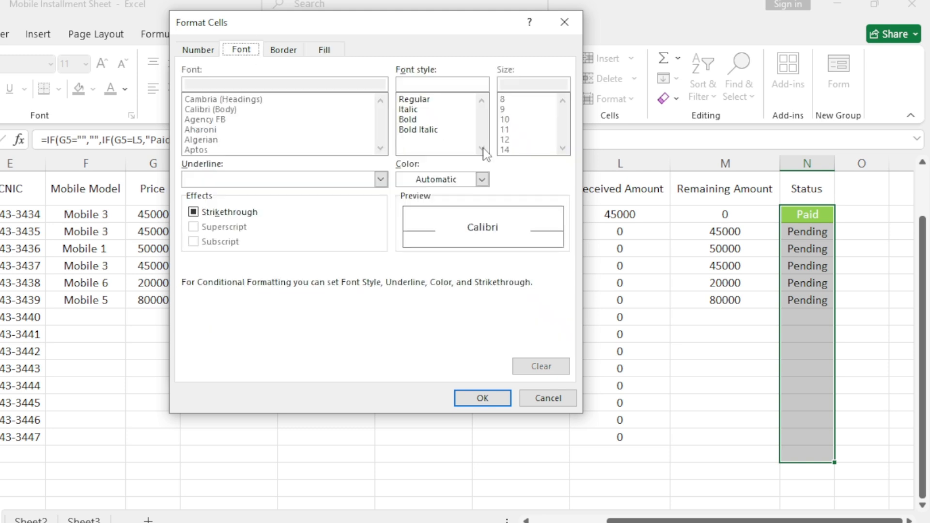
click(482, 179)
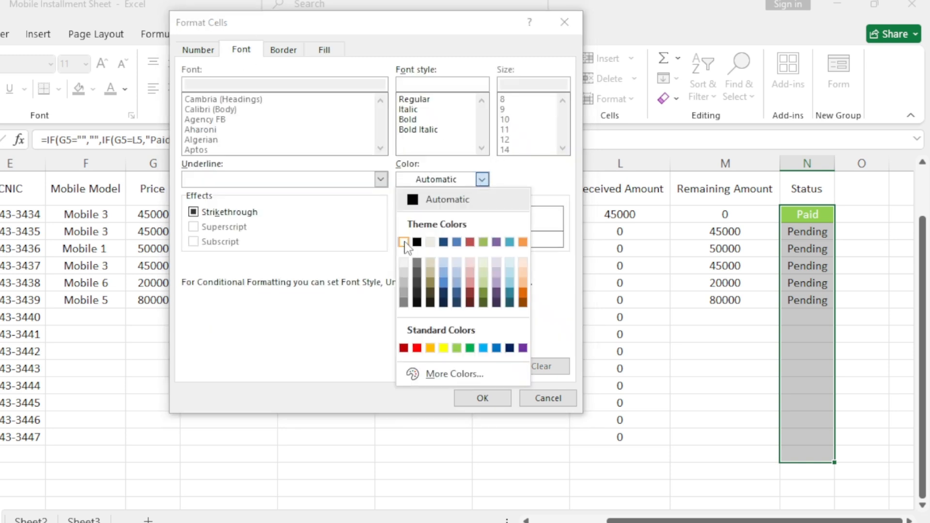
click(403, 242)
click(481, 398)
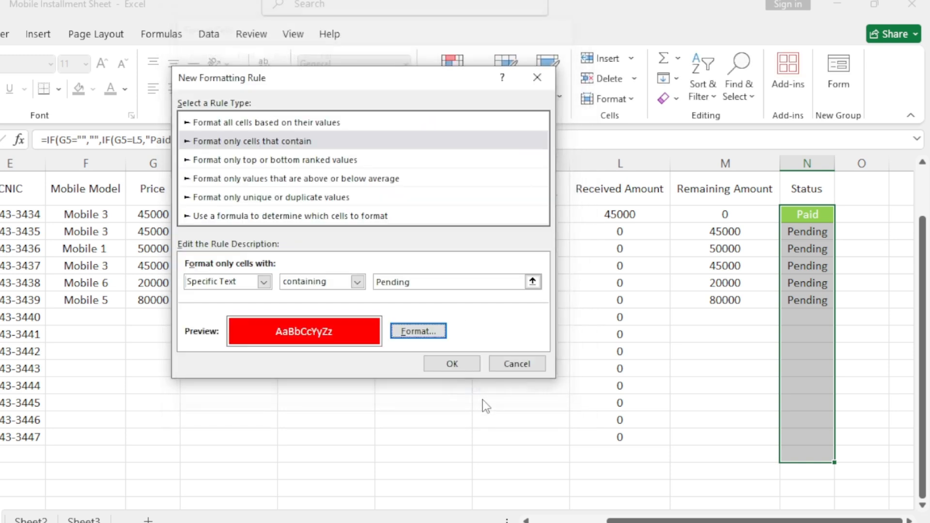
click(466, 367)
click(747, 362)
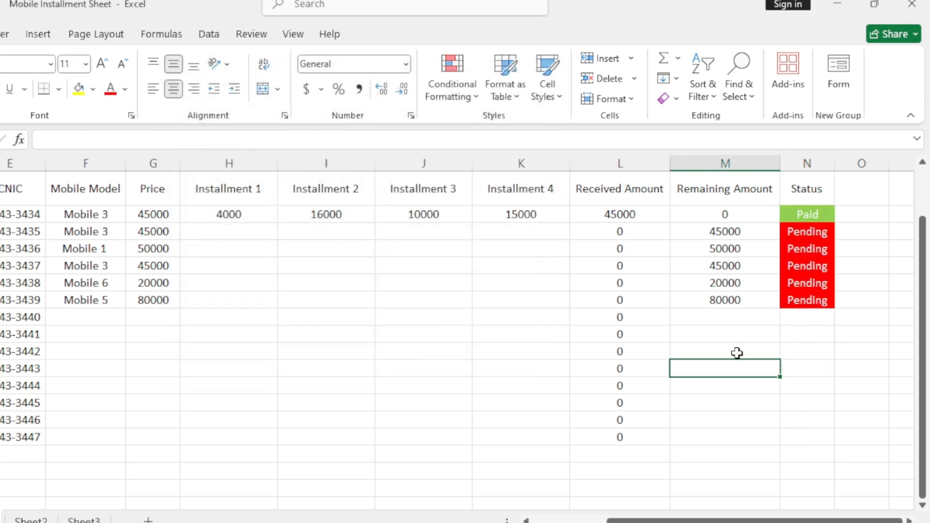
- Format the merged title "Mobile Installment Collection Sheet" in B1 with a dark blue fill and white font
scroll(737, 353, up, 1)
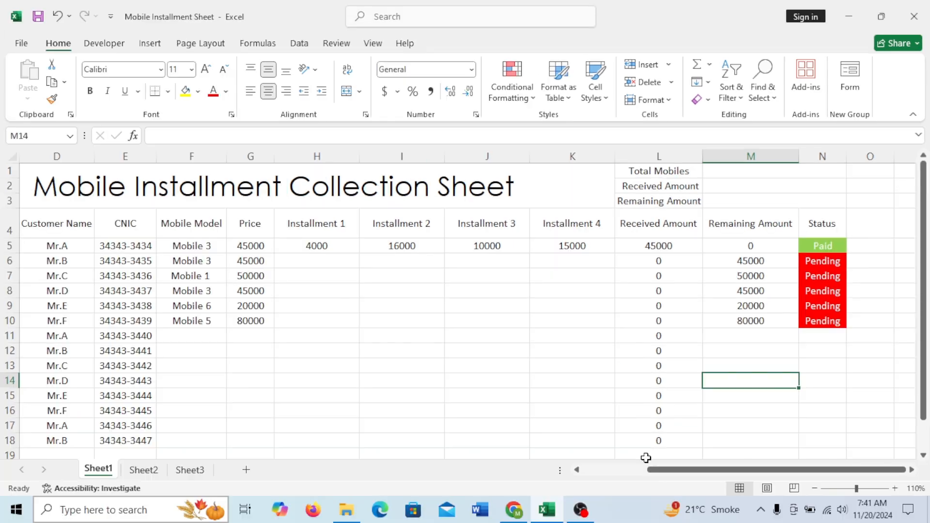
drag(610, 522, 553, 522)
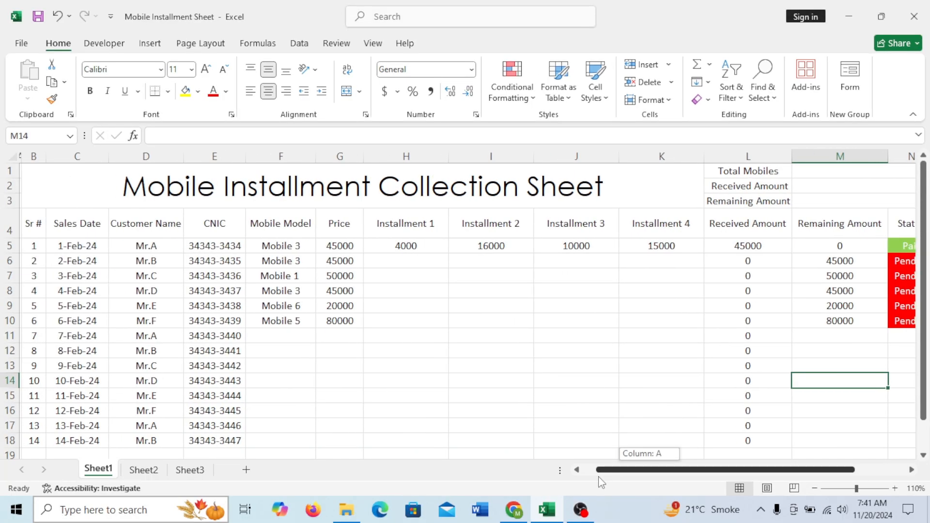
drag(600, 482, 602, 482)
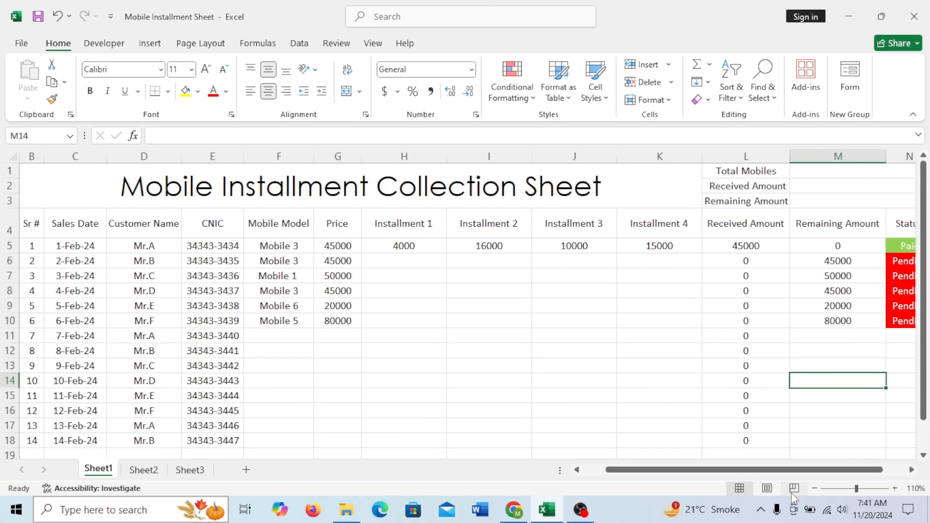
click(142, 182)
click(198, 91)
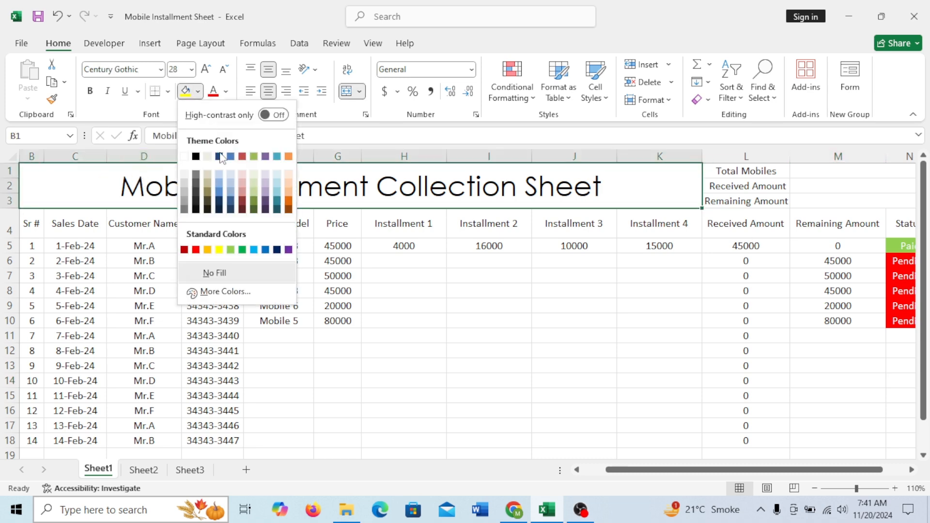
click(277, 250)
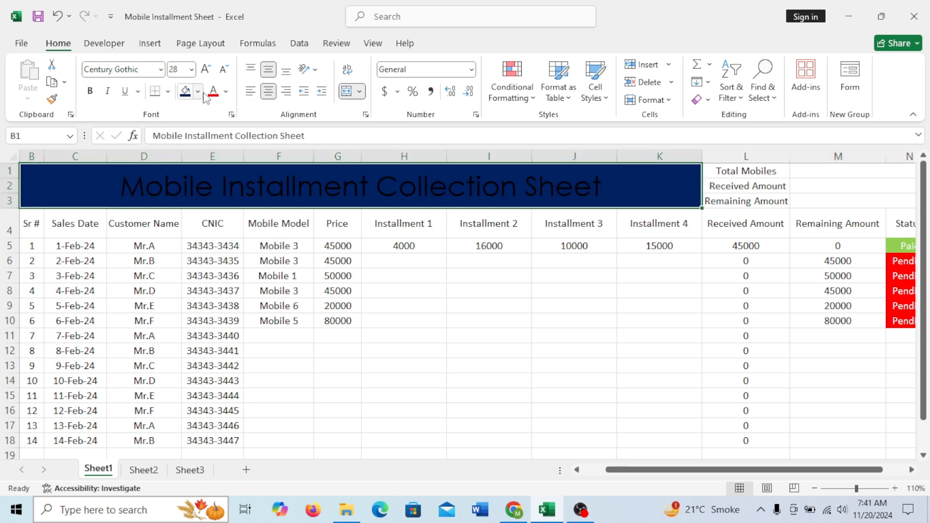
click(225, 92)
click(212, 178)
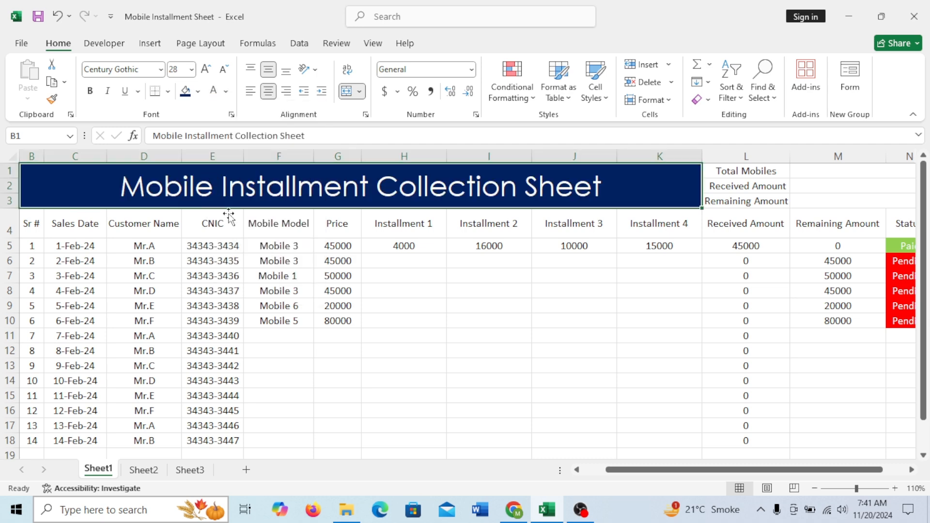
- Format the summary block L1 to N3 (Total Mobiles, Received Amount, Remaining Amount) with a red fill and white font
drag(742, 173, 843, 207)
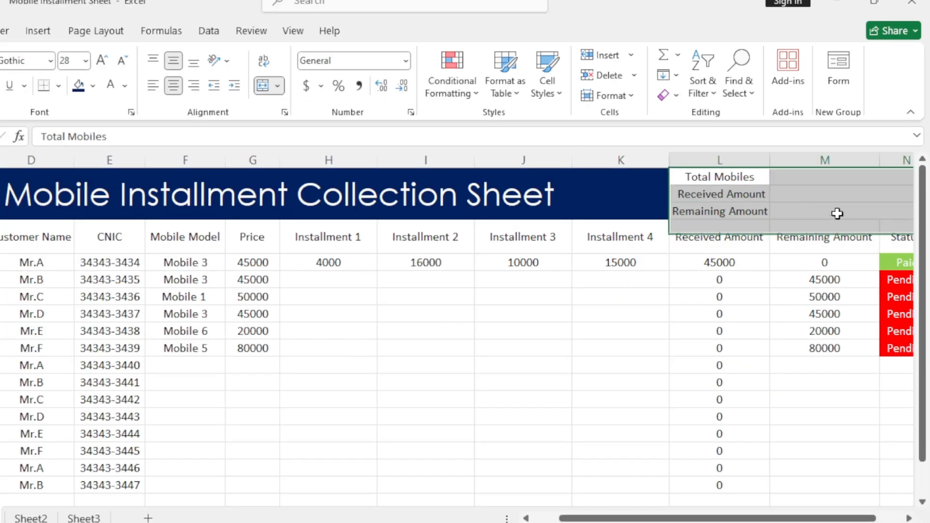
click(92, 85)
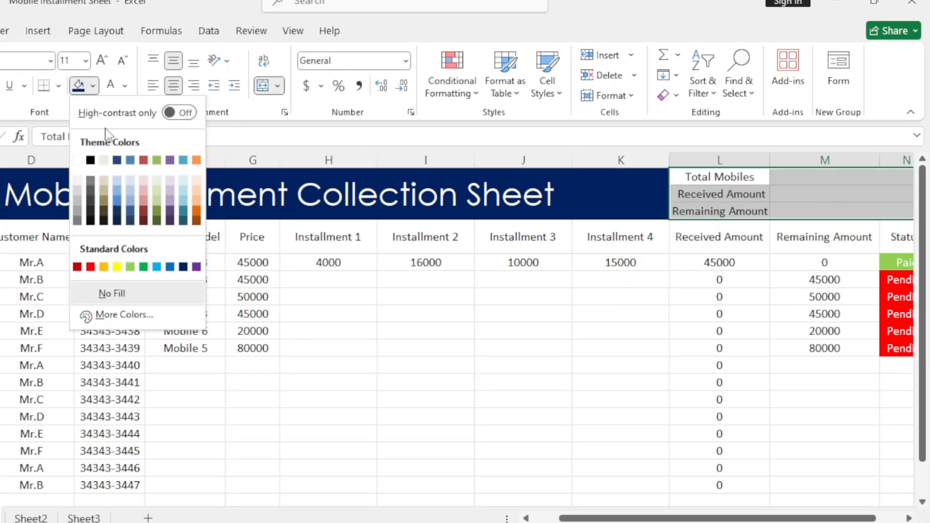
click(91, 270)
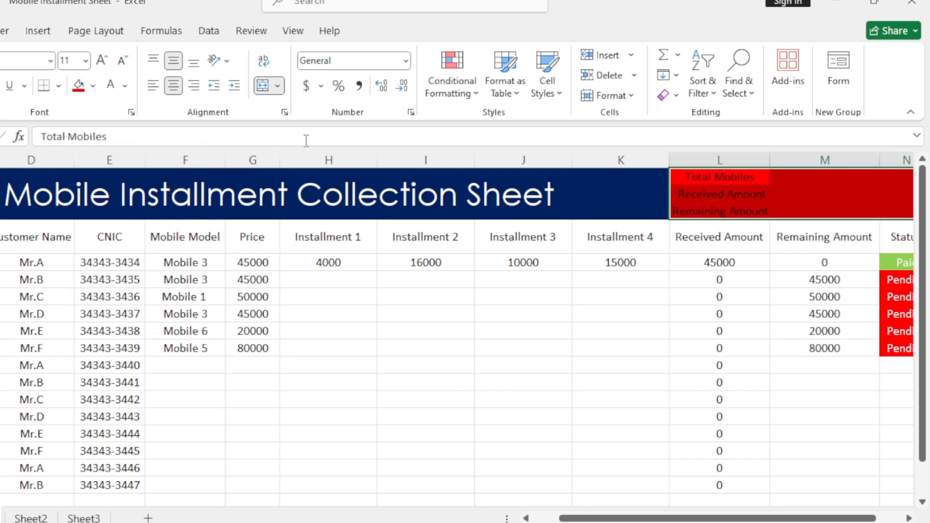
click(111, 89)
click(613, 296)
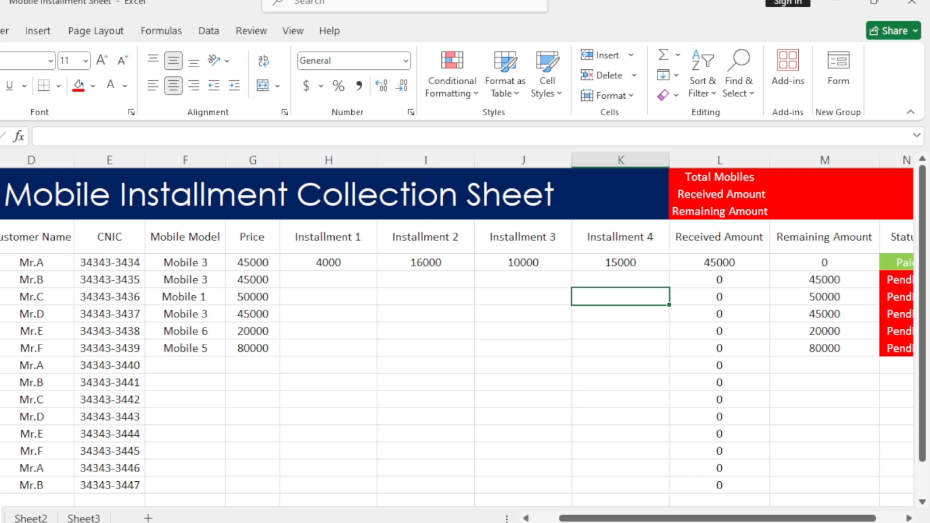
- Give the column headings in row 4, from Sr # to Status, an orange fill and bold text
drag(0, 237, 799, 238)
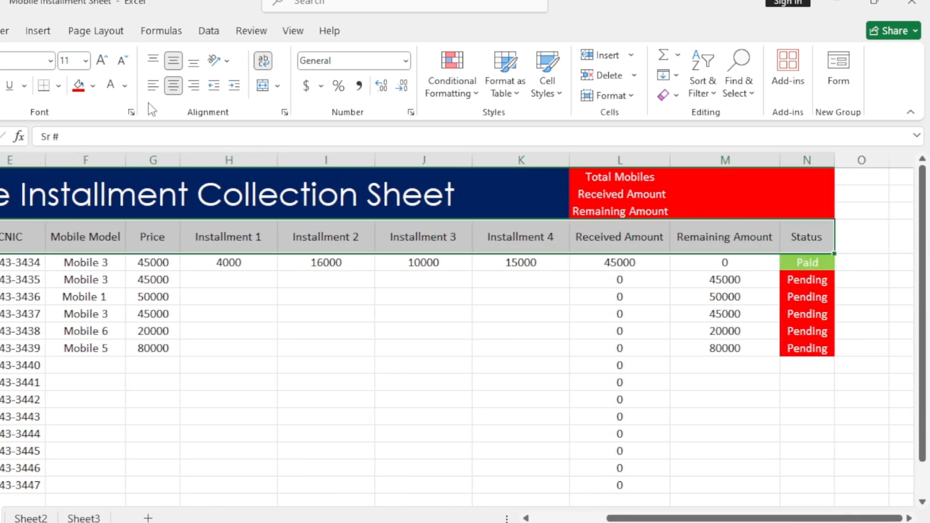
click(92, 86)
click(103, 266)
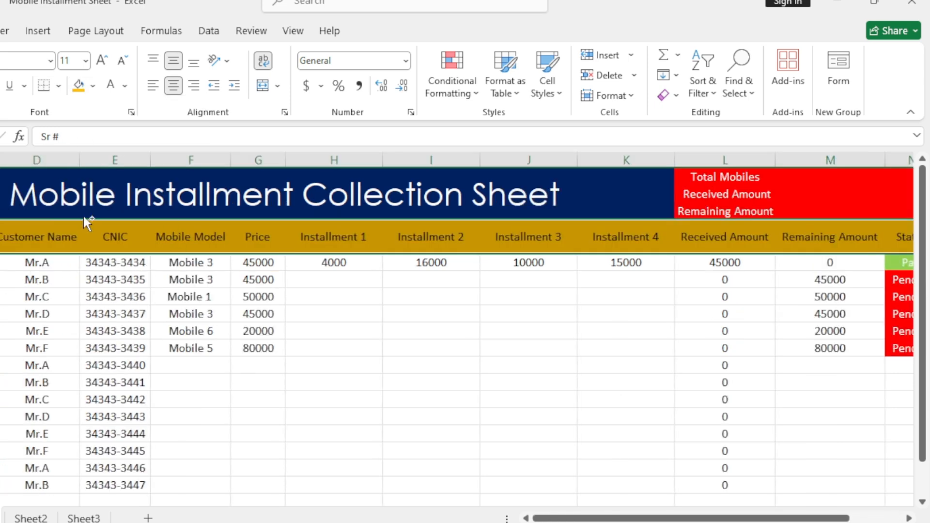
key(ctrl+b)
click(122, 315)
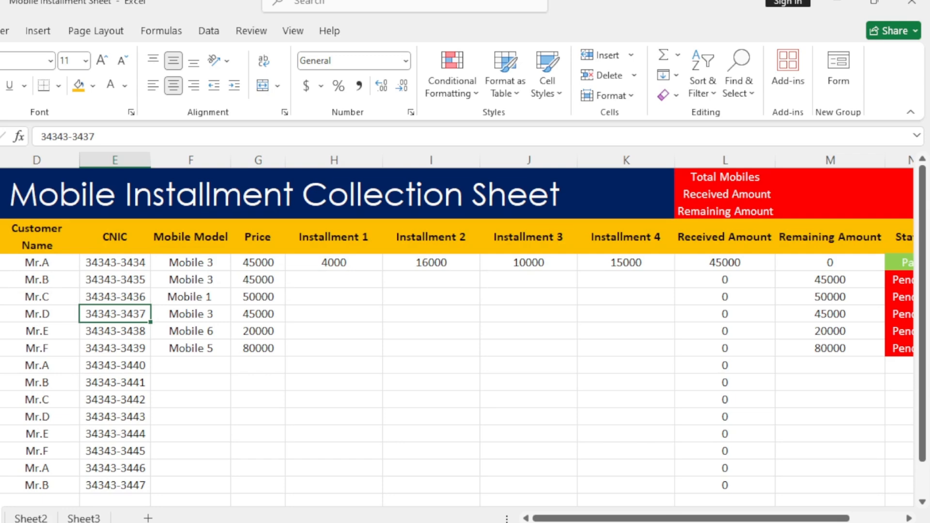
- Apply All Borders to the whole sheet area from the title in B1 to N18
drag(1, 263, 845, 469)
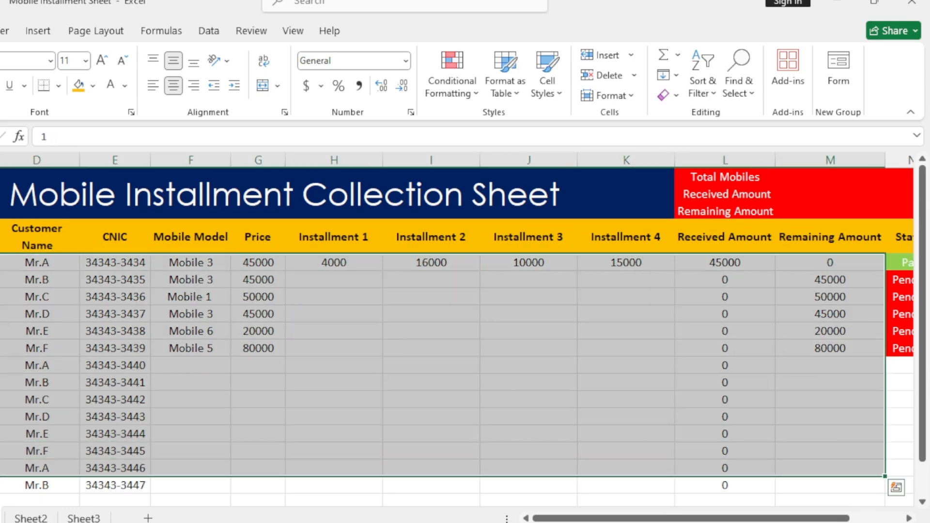
click(1, 297)
drag(2, 194, 853, 241)
scroll(704, 288, up, 3)
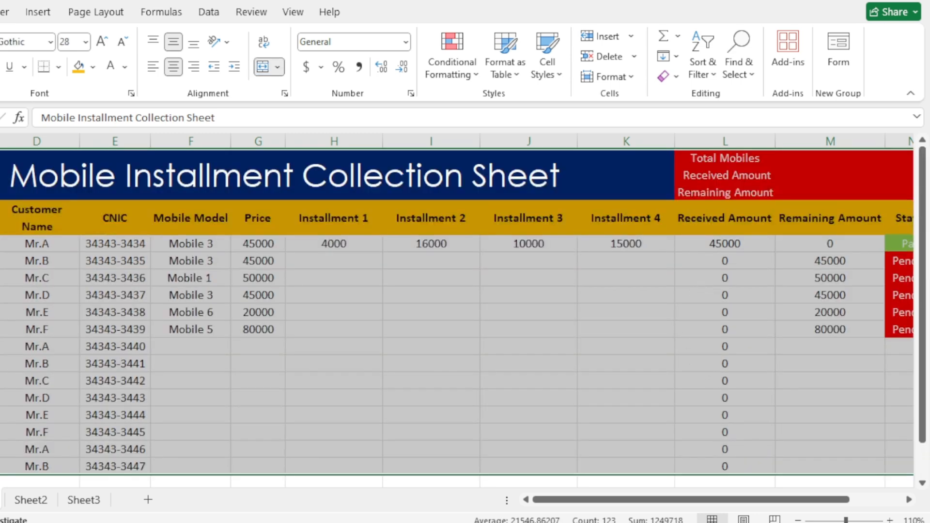
drag(769, 499, 823, 500)
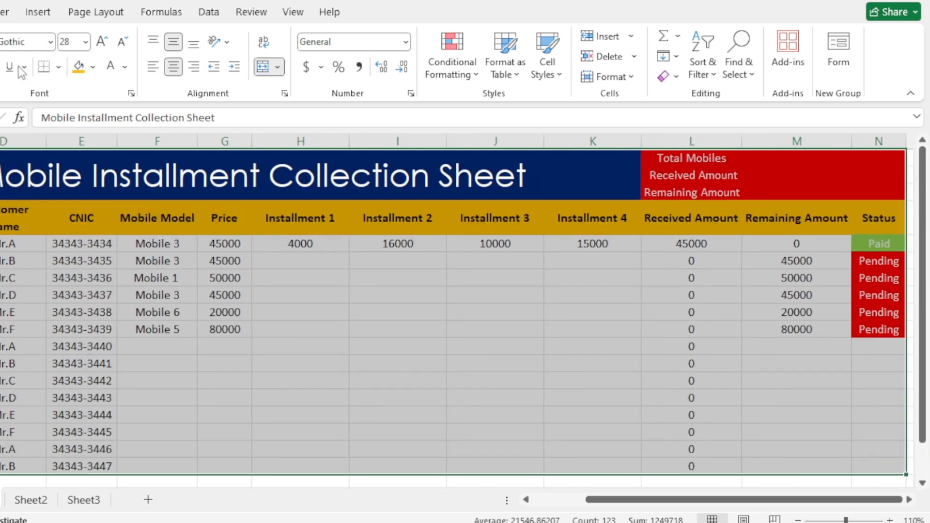
click(58, 68)
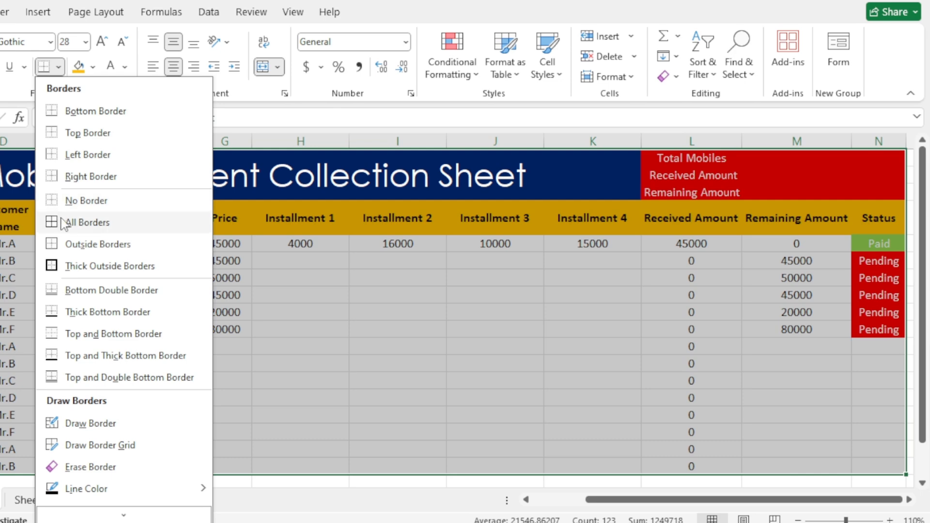
click(73, 220)
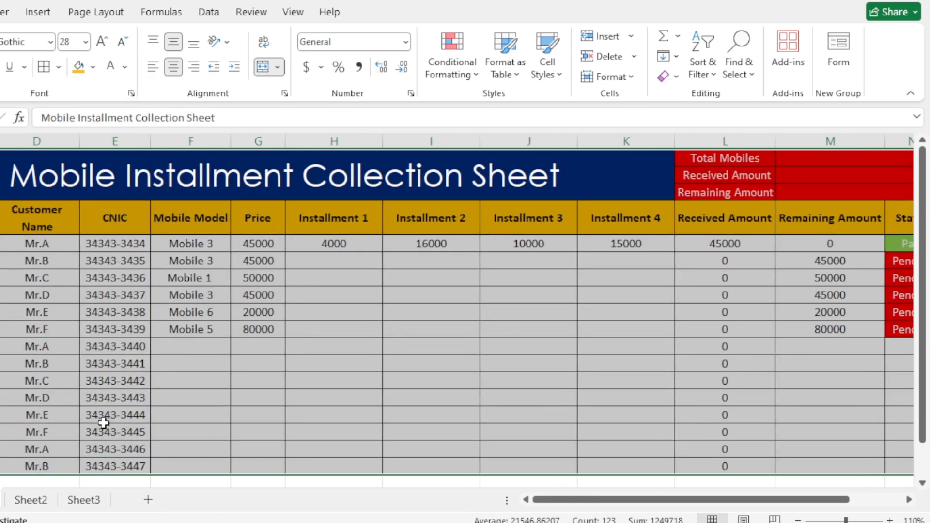
click(396, 354)
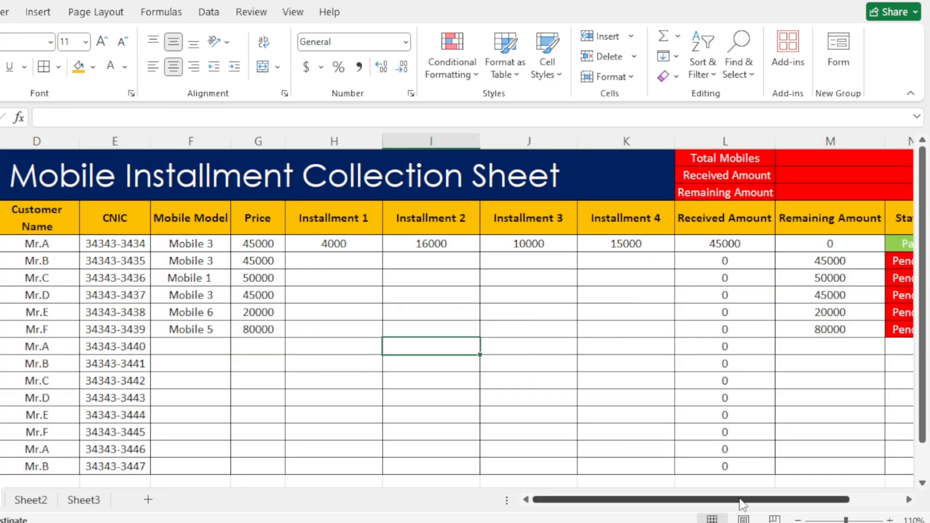
- Change the fill of the summary block L1 to N3 to dark blue
drag(746, 499, 826, 500)
drag(703, 158, 801, 196)
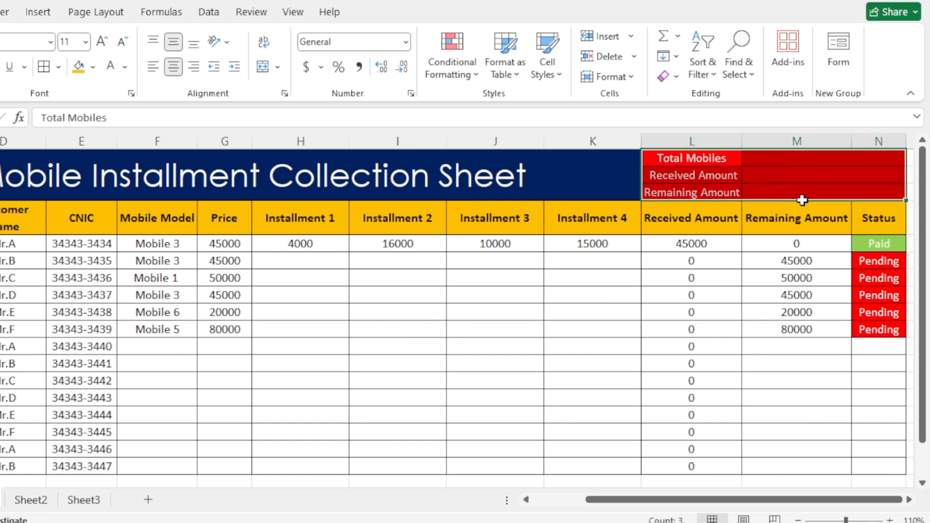
click(92, 67)
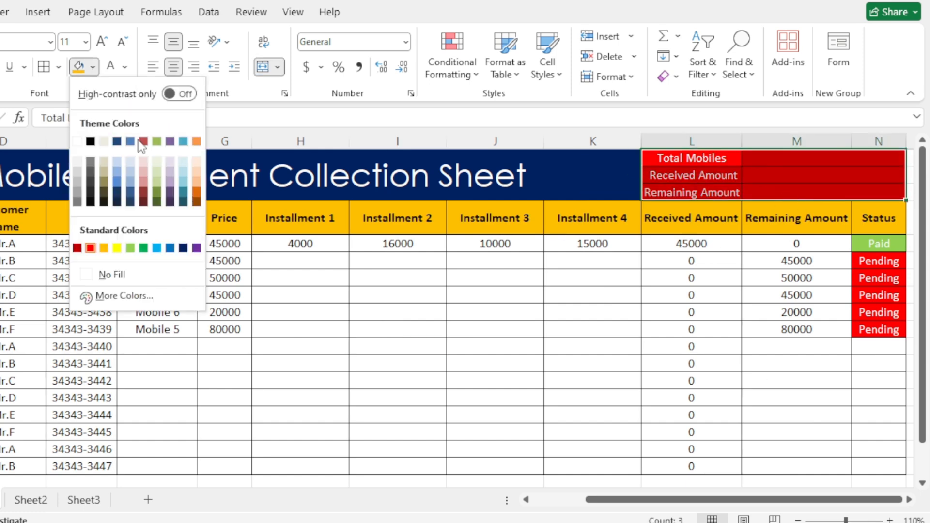
click(185, 249)
click(480, 293)
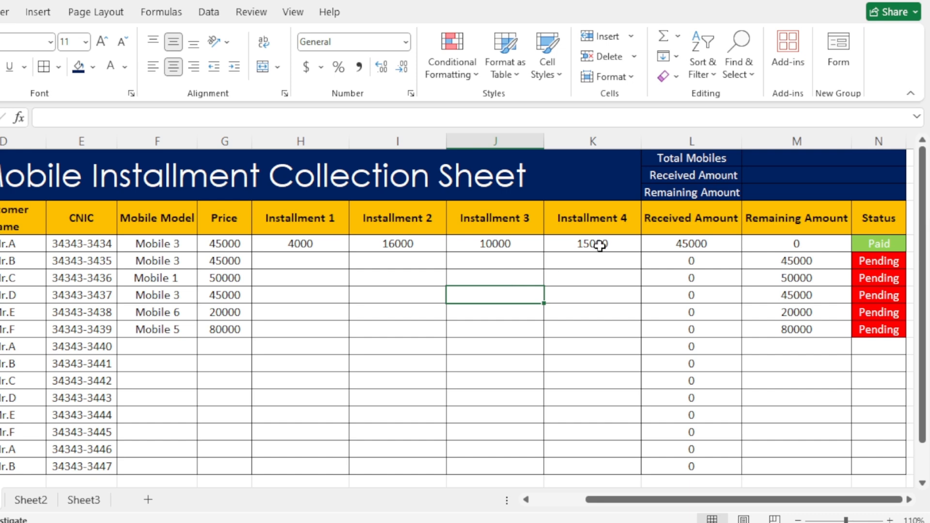
- Enter =COUNTA(F5:F18) in M1 beside Total Mobiles to count the mobile model entries
click(599, 244)
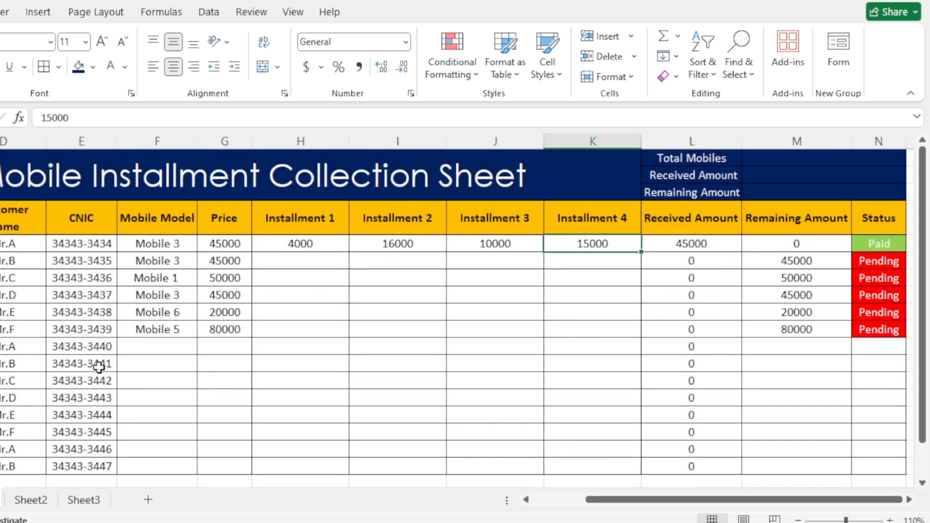
click(773, 154)
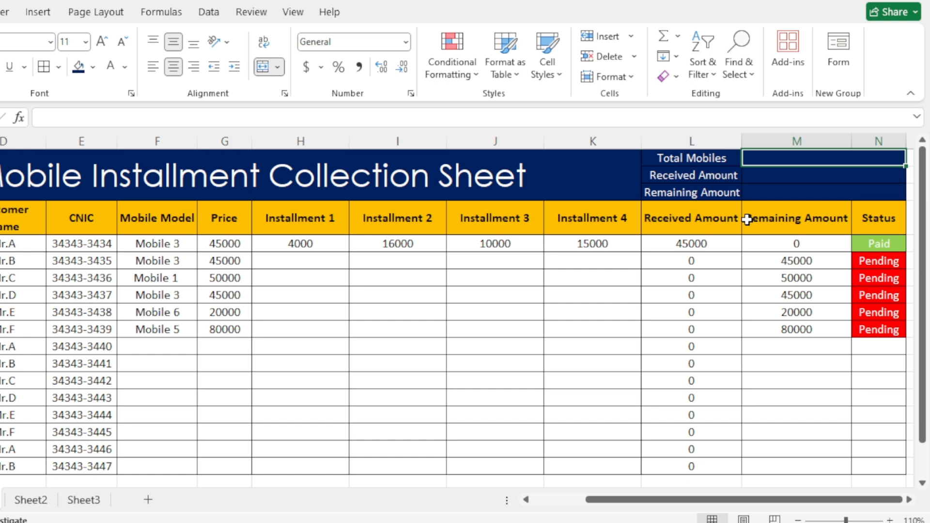
text(=)
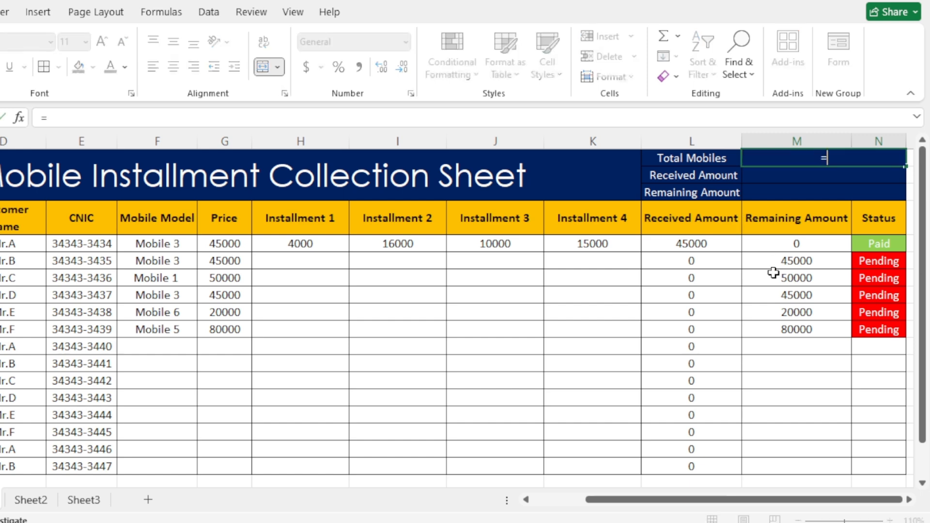
text(coun)
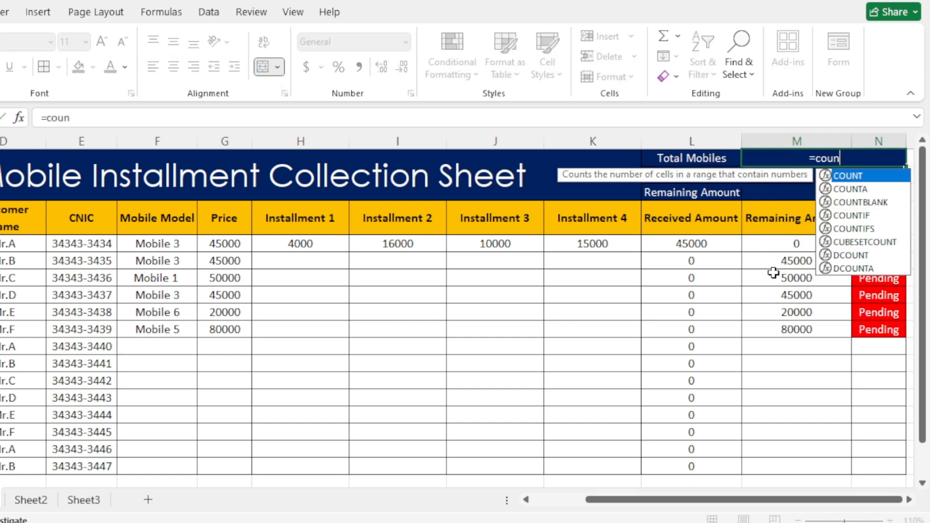
text(ta)
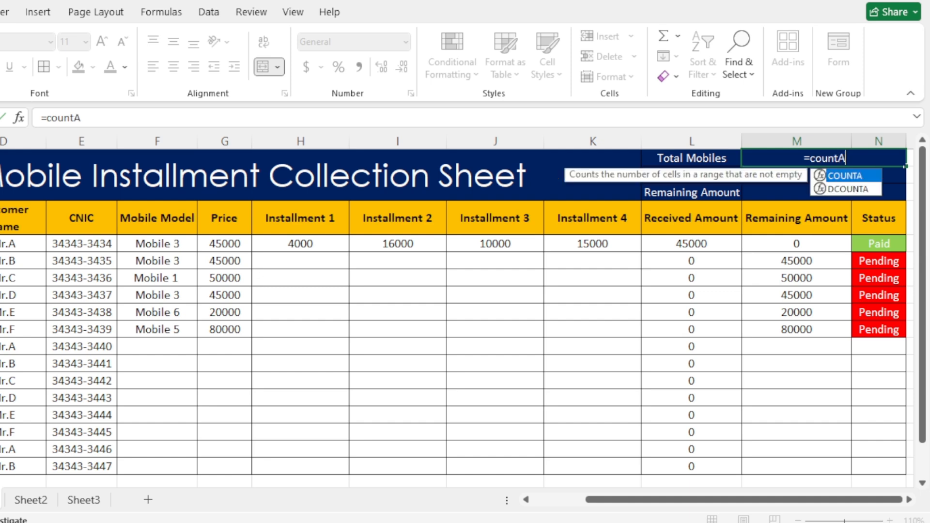
key(Tab)
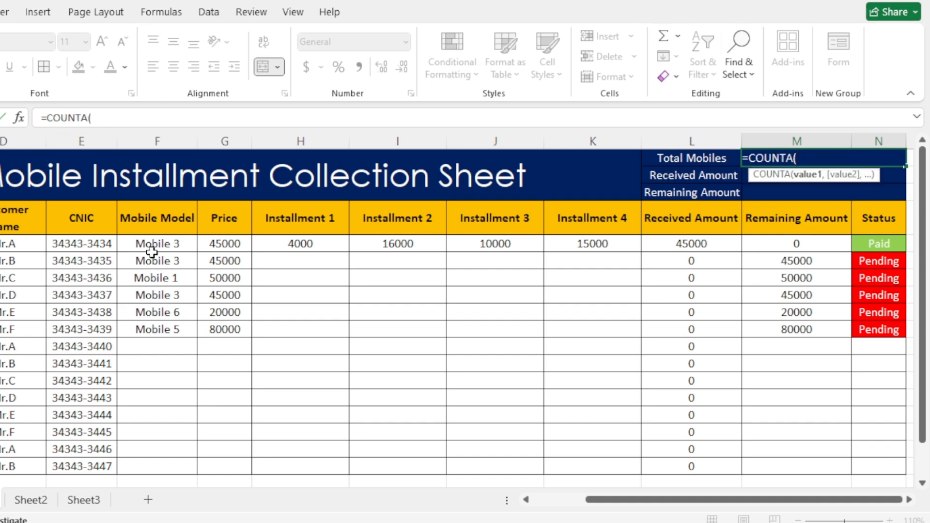
drag(140, 241, 197, 409)
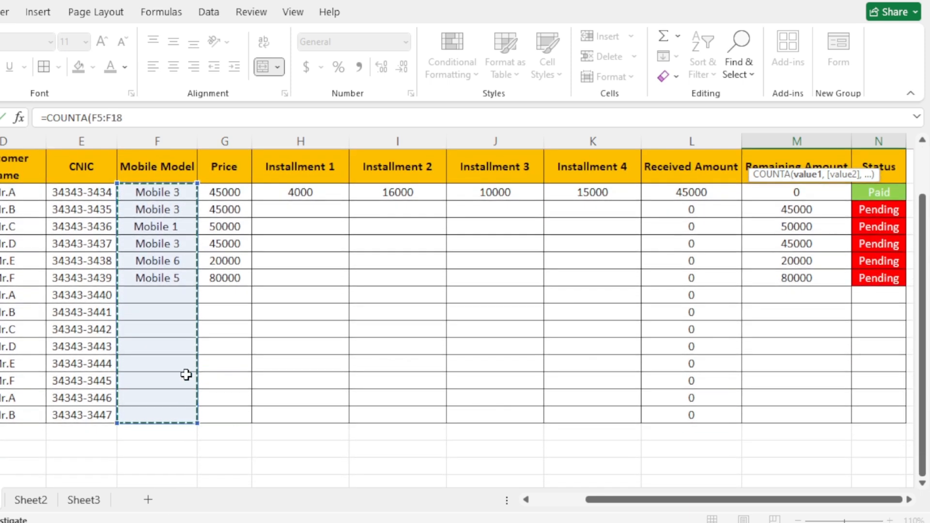
scroll(198, 330, up, 1)
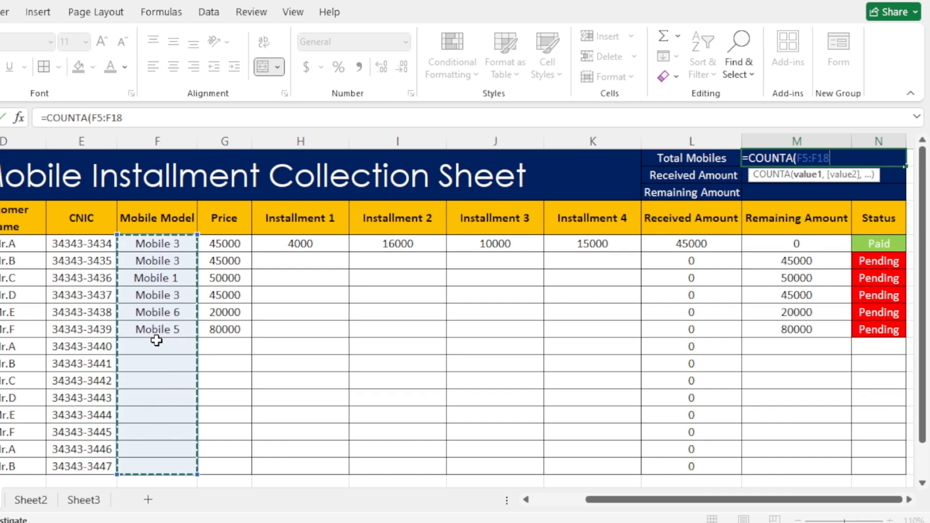
text())
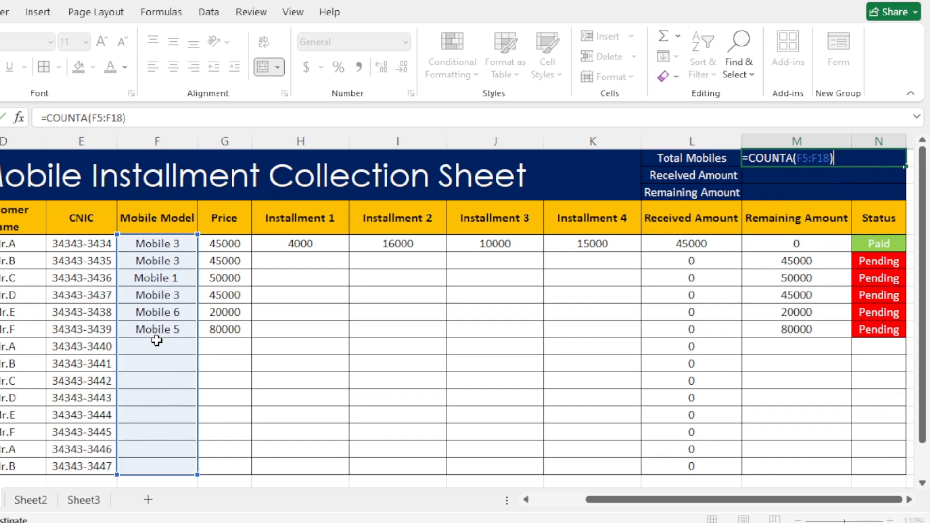
key(Return)
- Increase the font size of the Total Mobiles count in M1 to 14
click(812, 157)
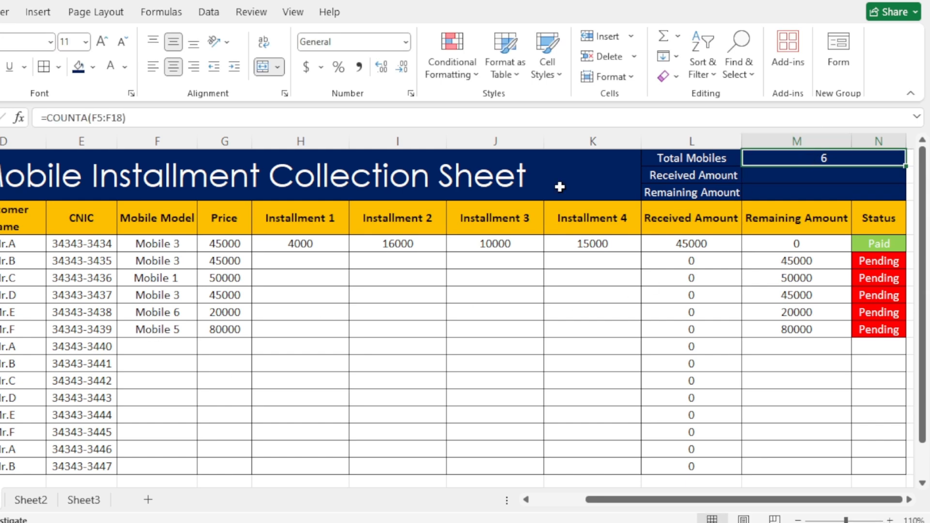
click(103, 42)
click(103, 41)
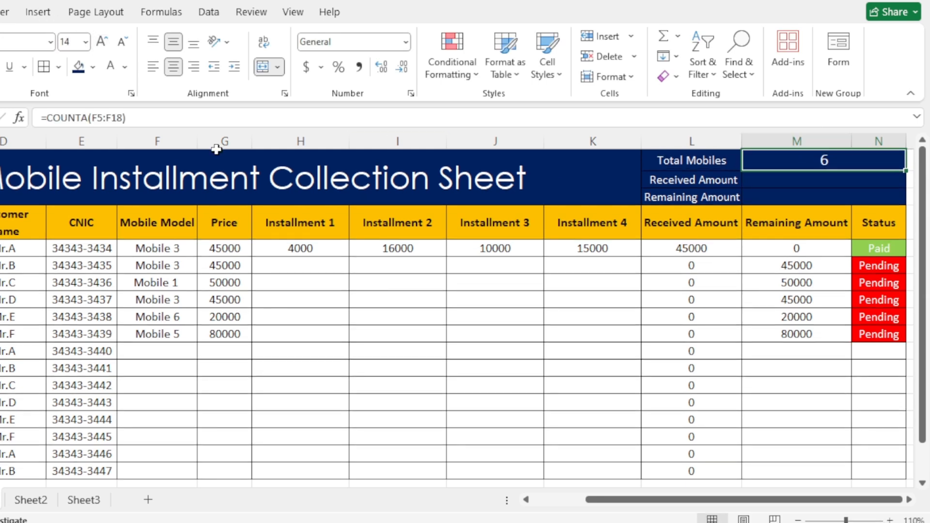
click(385, 294)
- Enter =SUM(L5:L18) in M2 beside the summary's Received Amount label to total the received payments
click(818, 181)
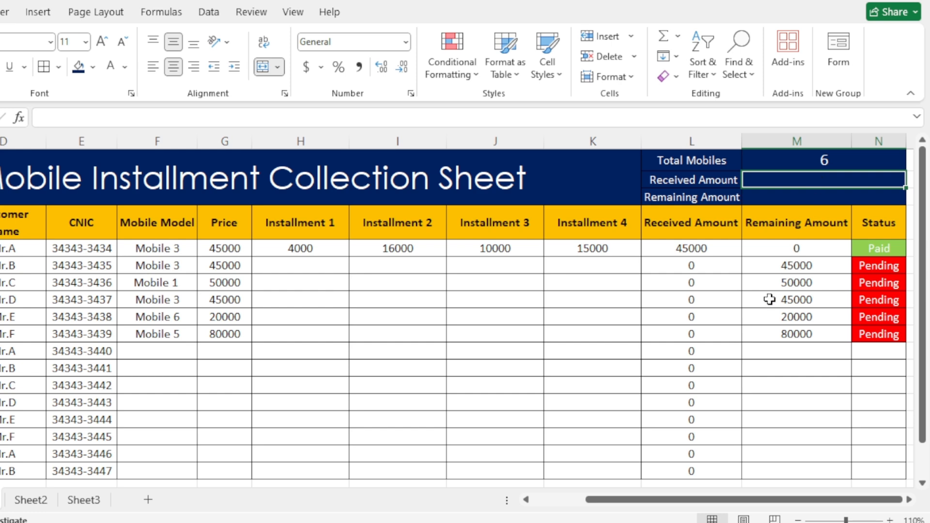
text(=SUM()
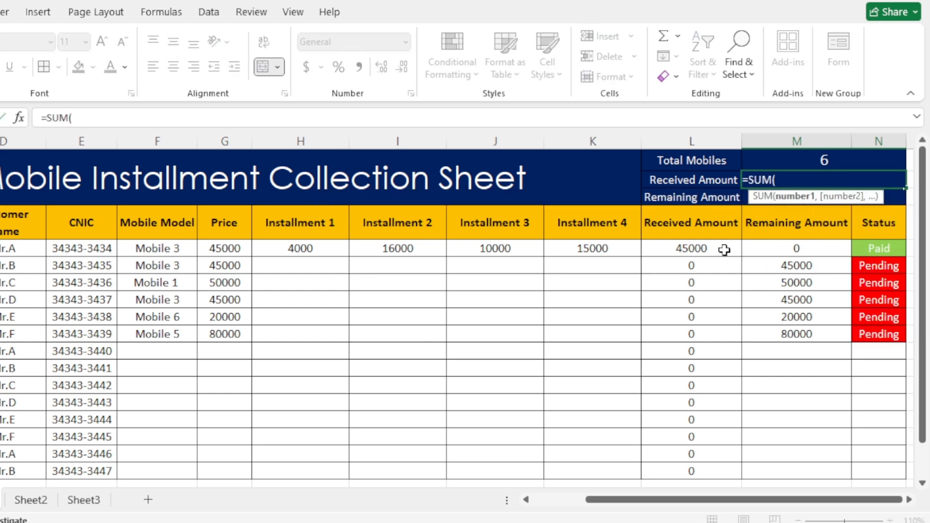
drag(725, 247, 710, 166)
scroll(764, 222, up, 5)
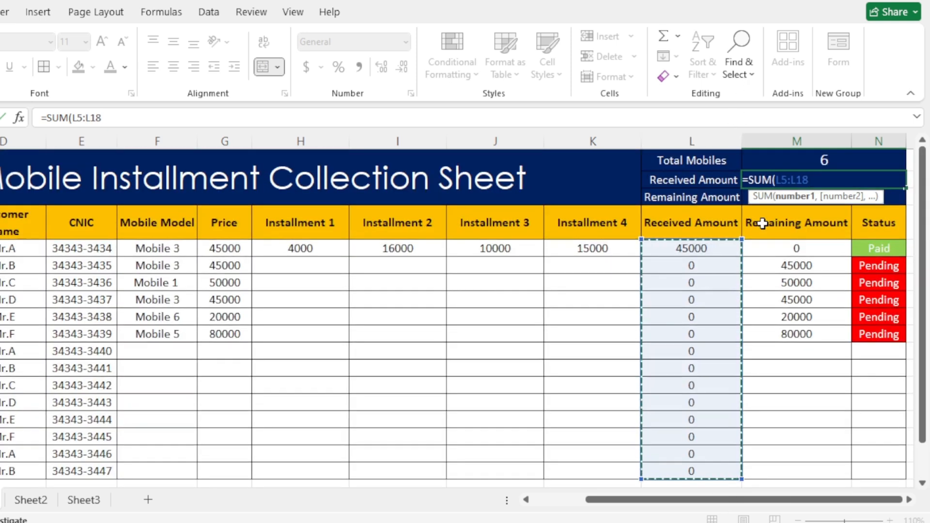
key(Return)
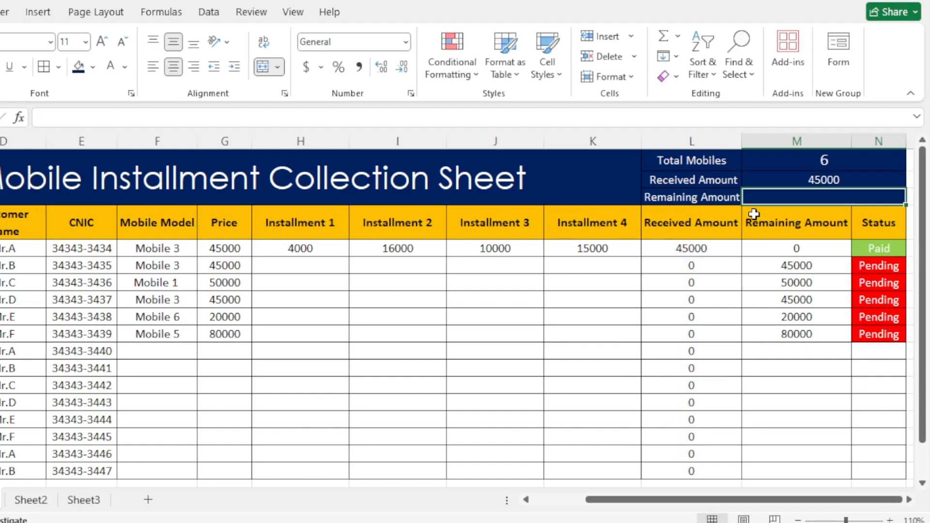
- Increase the font size of the Received Amount total in M2 to 14
click(805, 177)
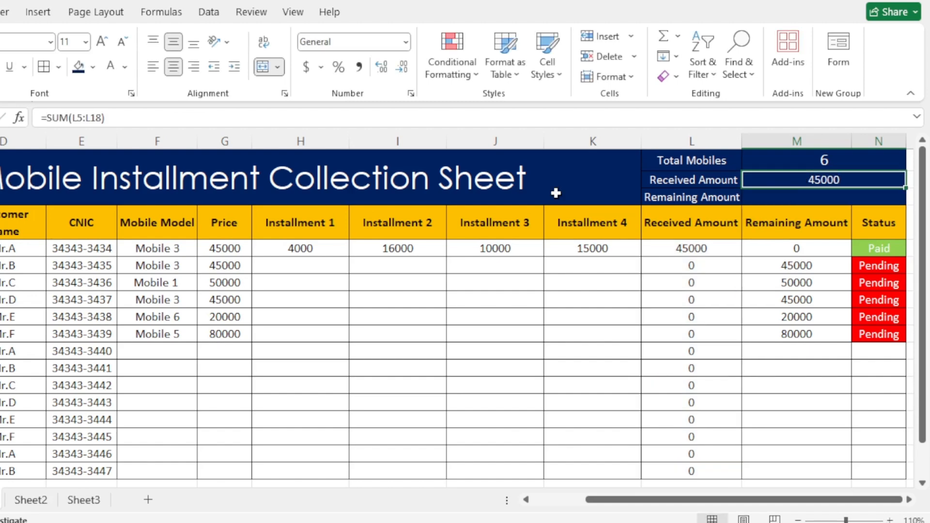
click(102, 41)
click(102, 41)
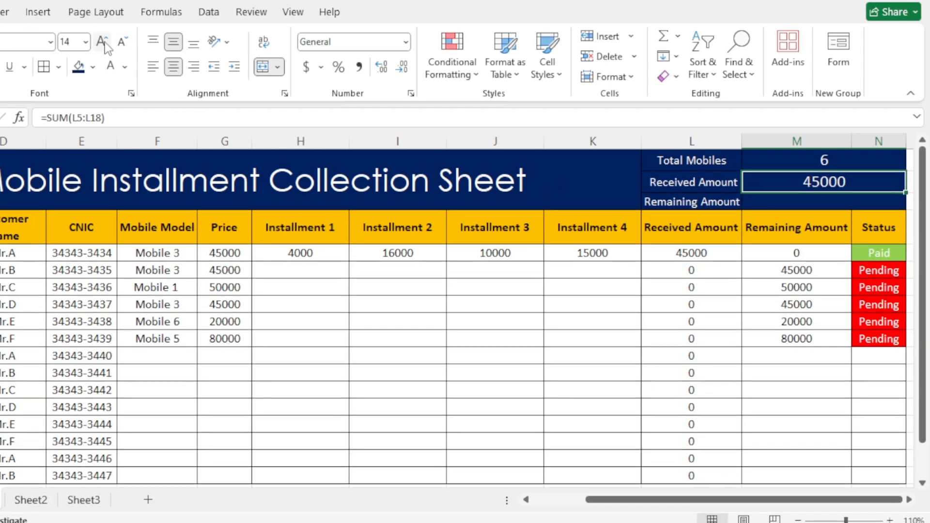
- Enter =SUM(M5:M18) in M3 beside the summary's Remaining Amount label and increase the total's font size
click(785, 201)
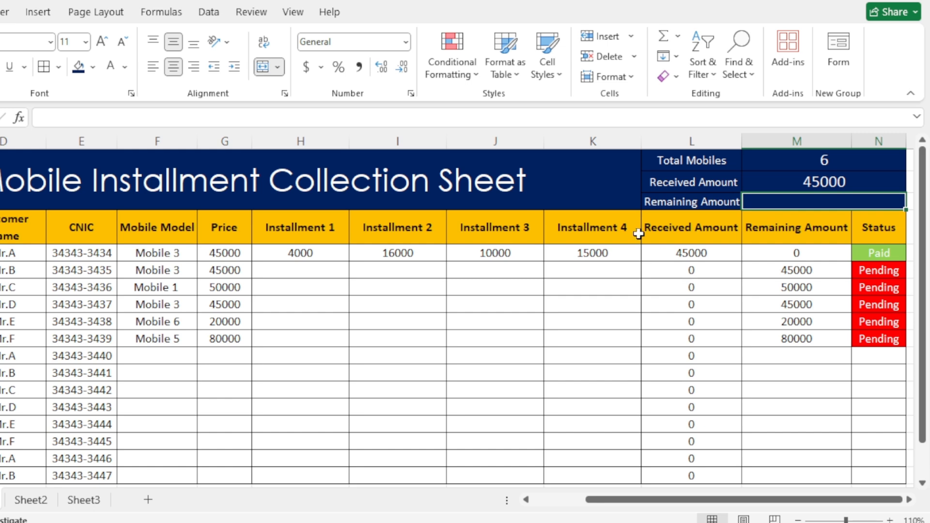
text(=SUM()
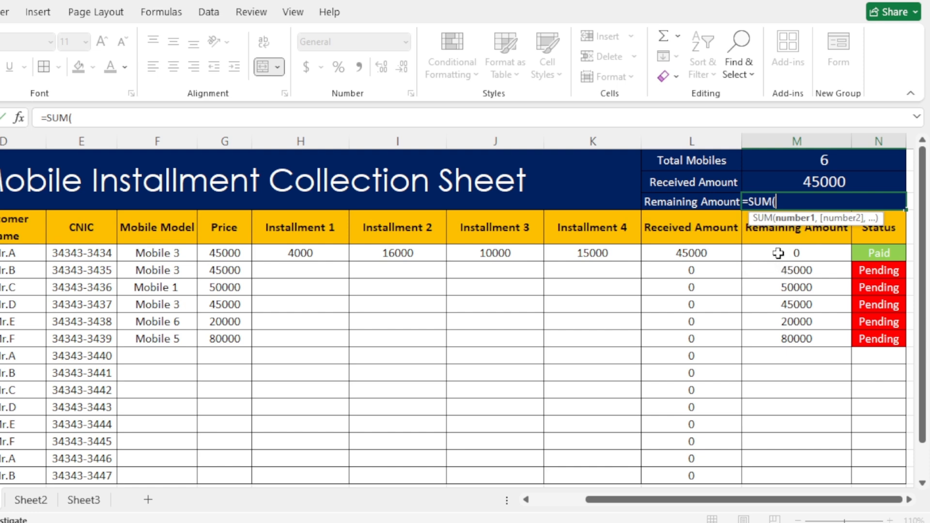
drag(775, 251, 797, 382)
scroll(782, 356, up, 2)
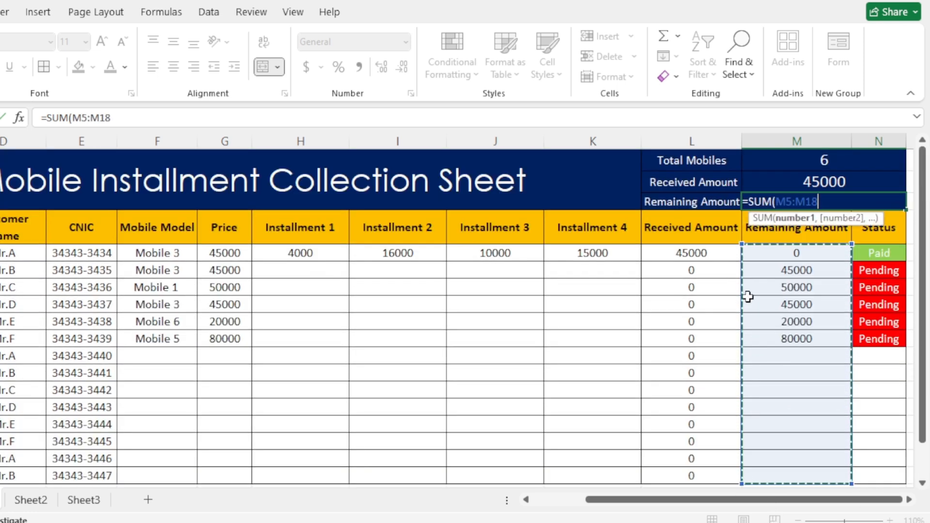
key(Return)
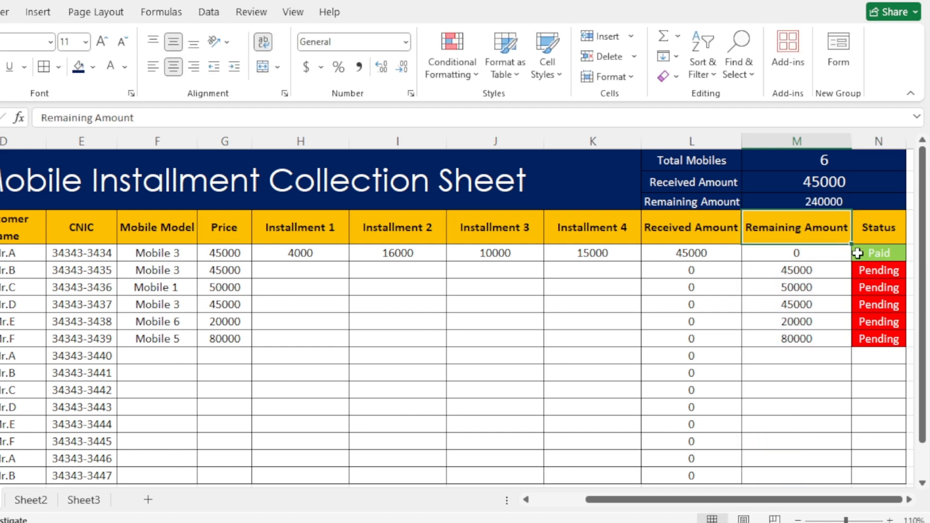
click(840, 200)
click(102, 43)
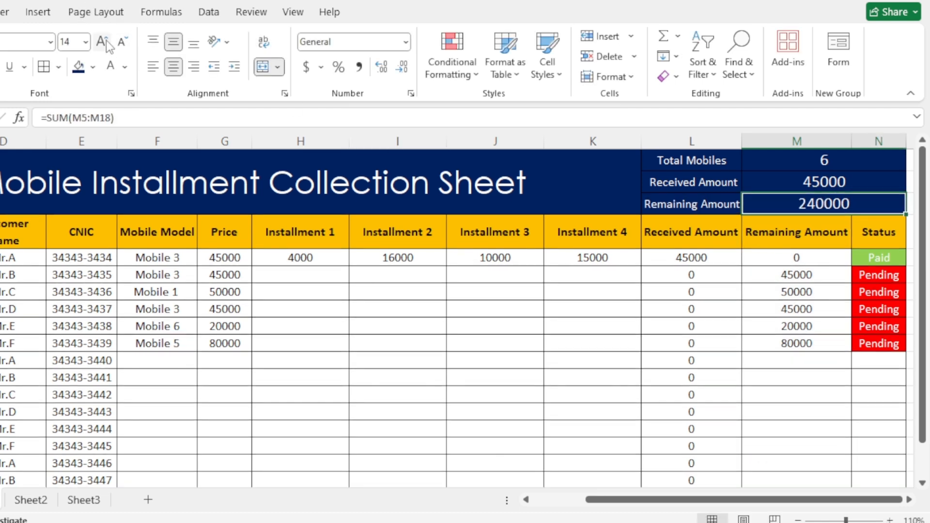
- Choose Mobile 2 as the mobile model in F11, the first row without a model
click(189, 347)
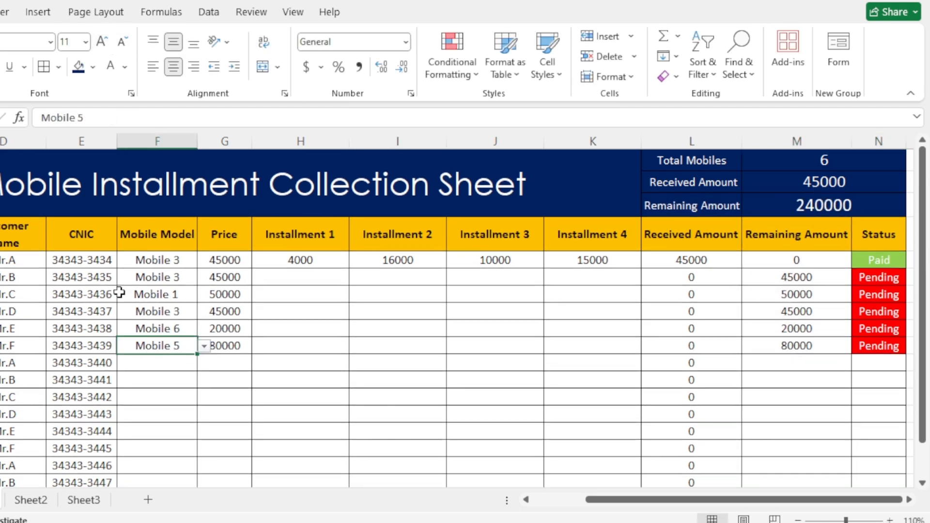
click(281, 274)
click(167, 363)
click(204, 363)
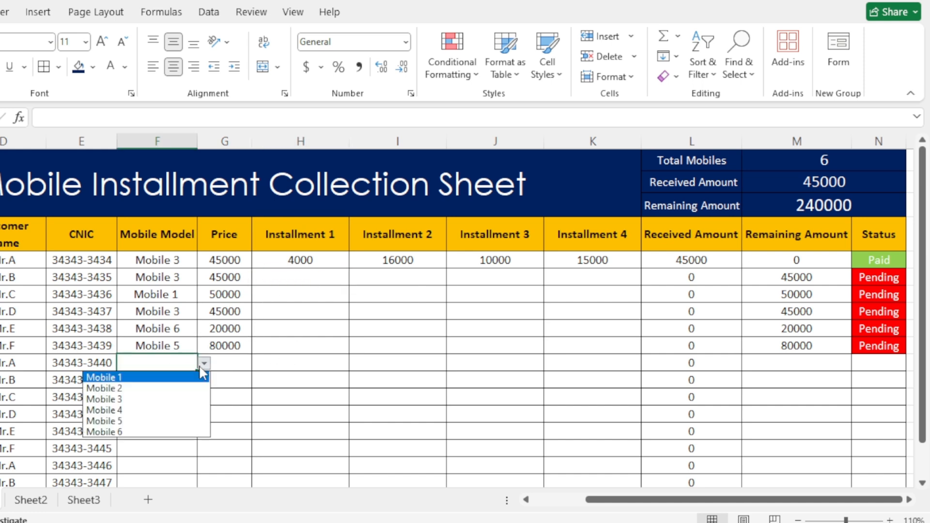
click(166, 388)
- Enter 5000, 6000 and 300000 as Installments 1 to 3 in H6:J6 for the second customer
click(299, 272)
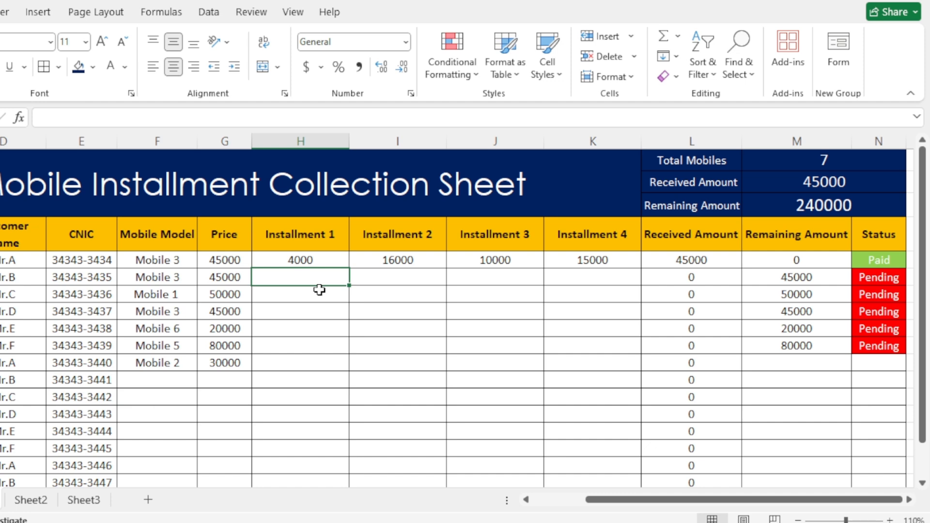
text(5000)
key(Tab)
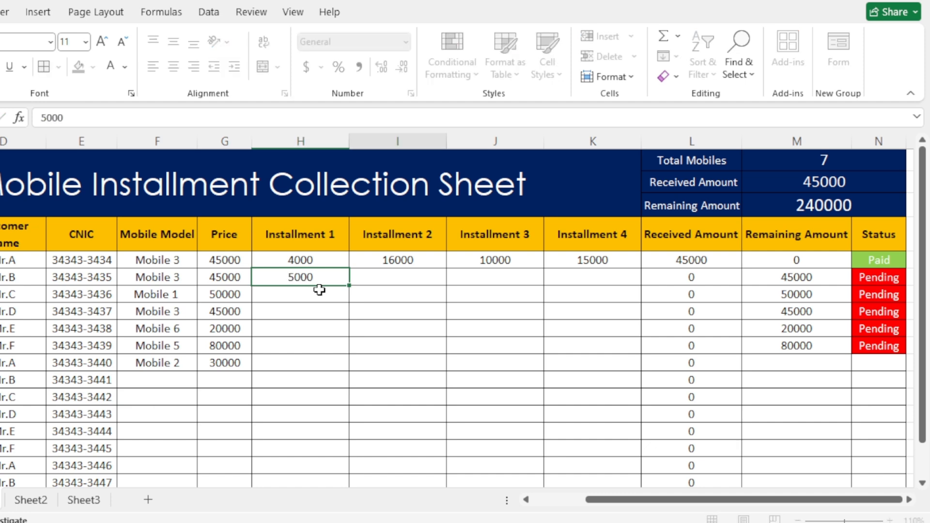
text(6000)
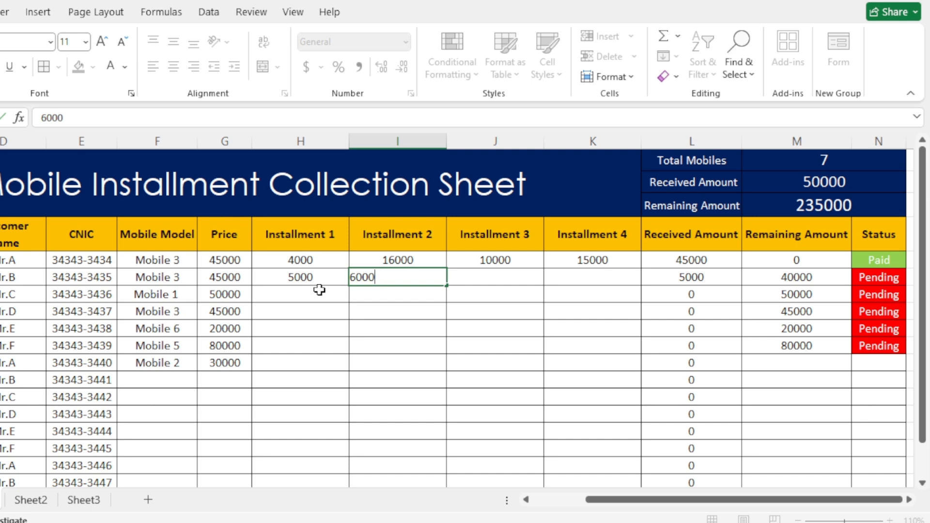
key(Tab)
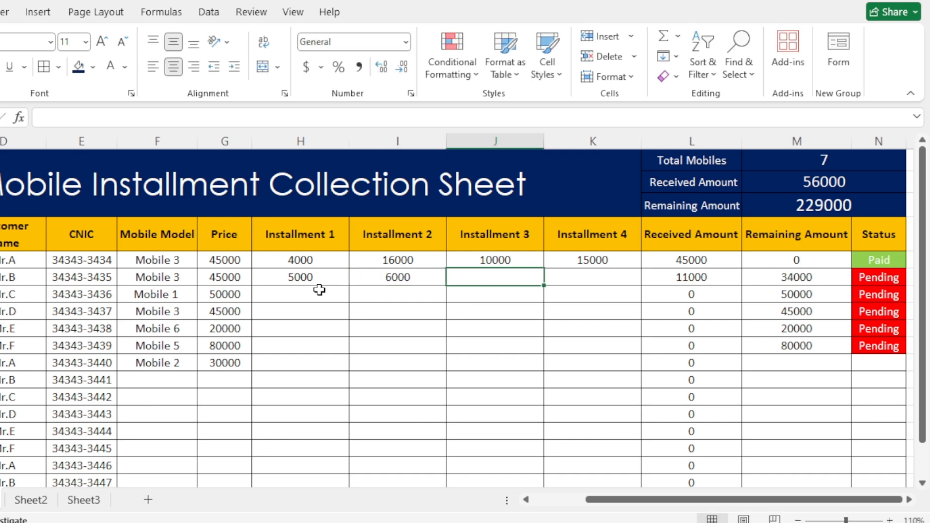
text(300000)
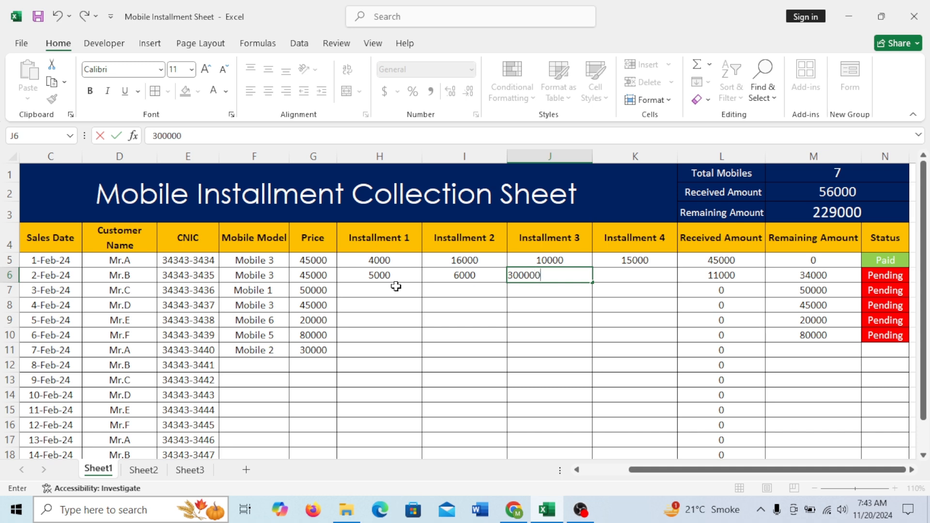
key(Tab)
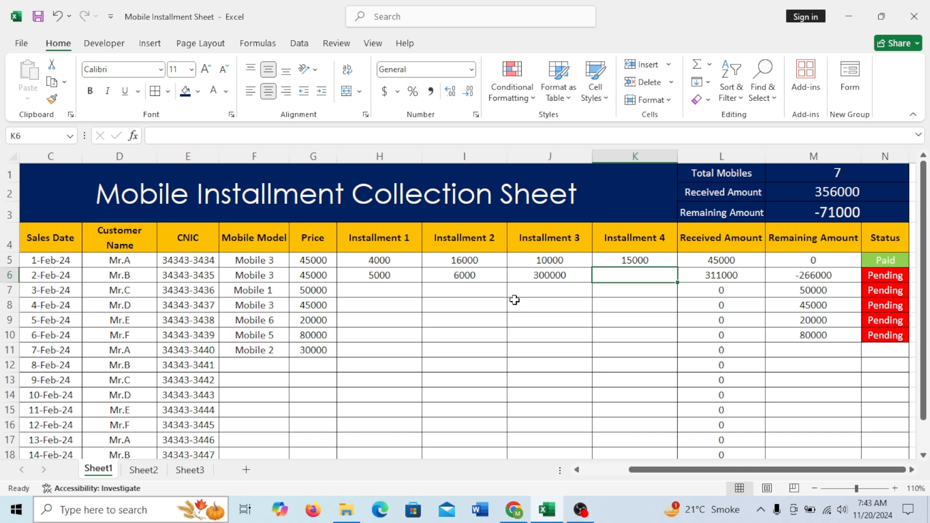
- Correct Installment 3 in J6 to 30000 and enter 4000 as Installment 4 in K6
click(547, 275)
double_click(569, 278)
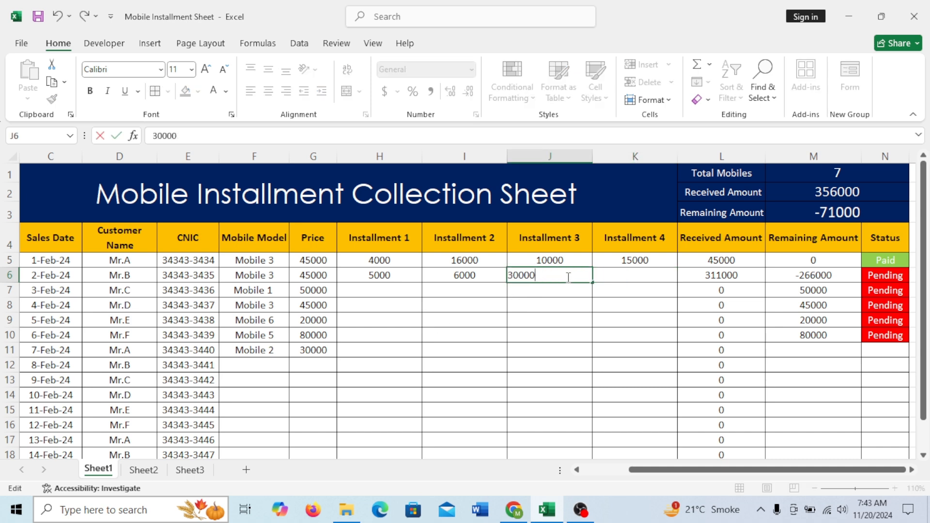
key(Tab)
text(4)
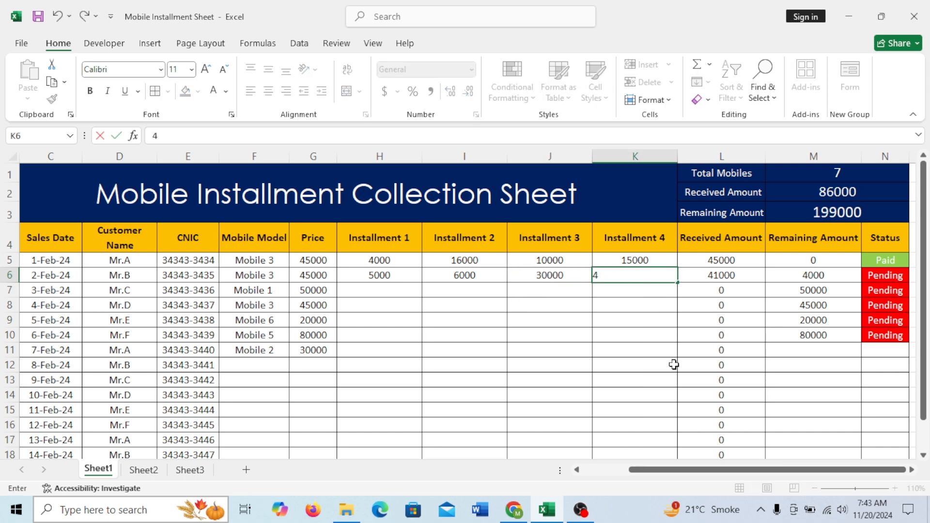
click(546, 429)
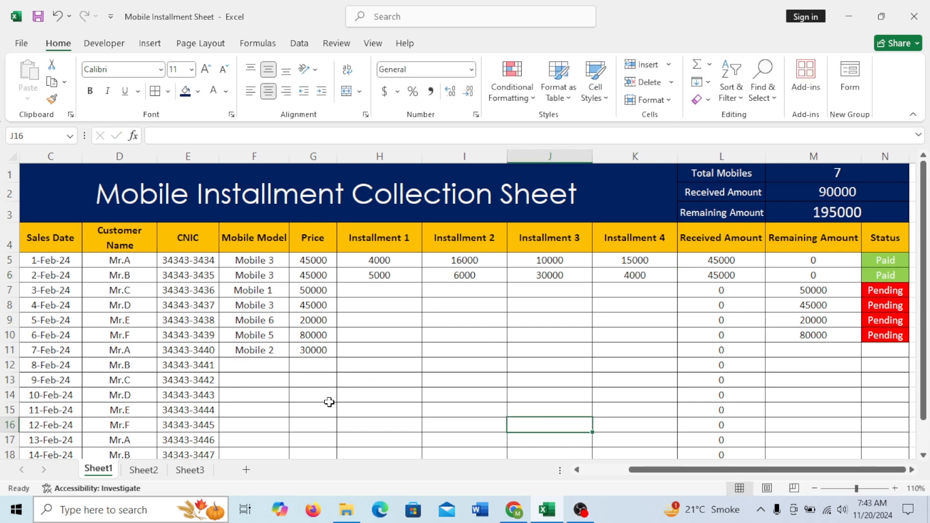
- Hide the narrow blank column A before the Sr # column by collapsing its width
drag(674, 470, 653, 476)
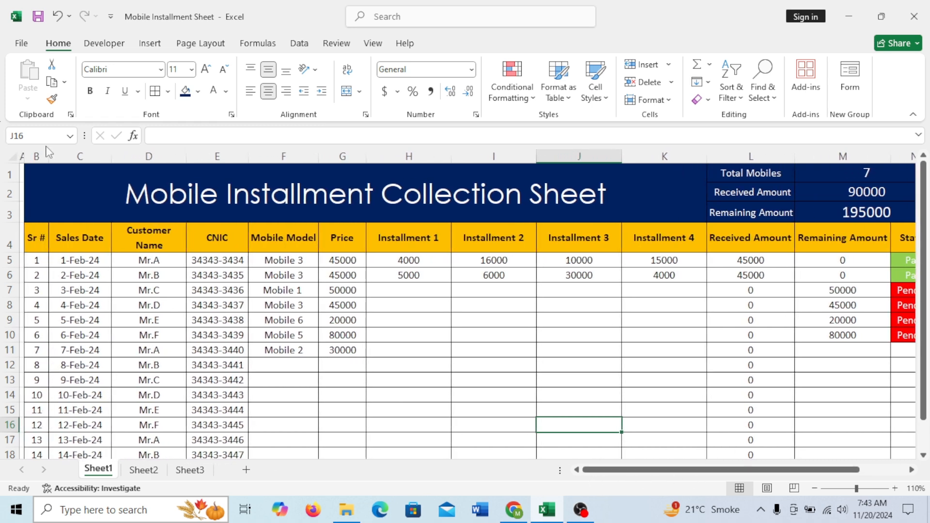
drag(24, 158, 19, 158)
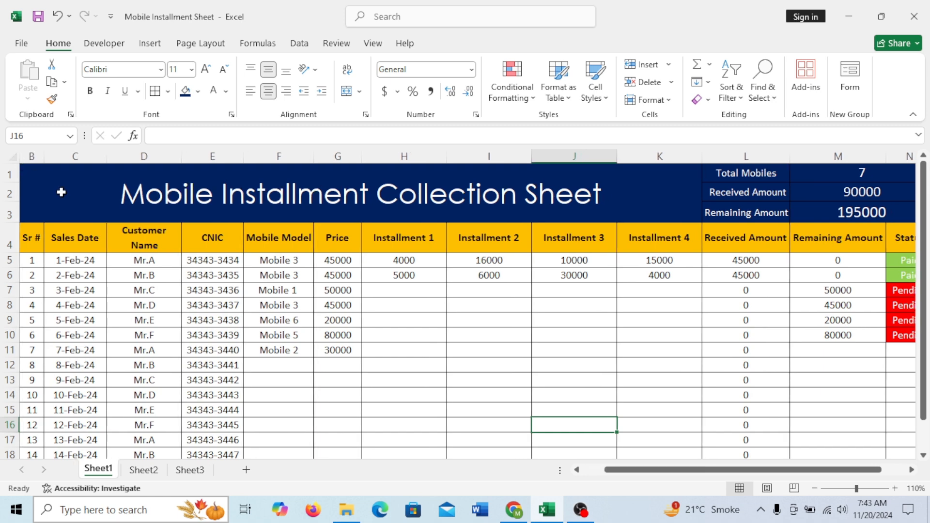